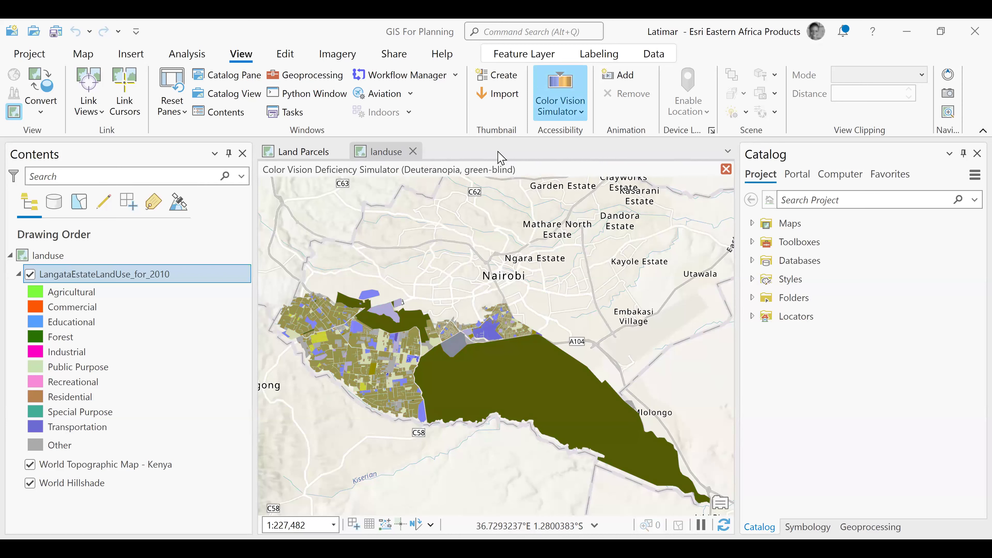
# Turn off the Deuteranopia color vision deficiency simulation on the landuse map
pyautogui.click(558, 94)
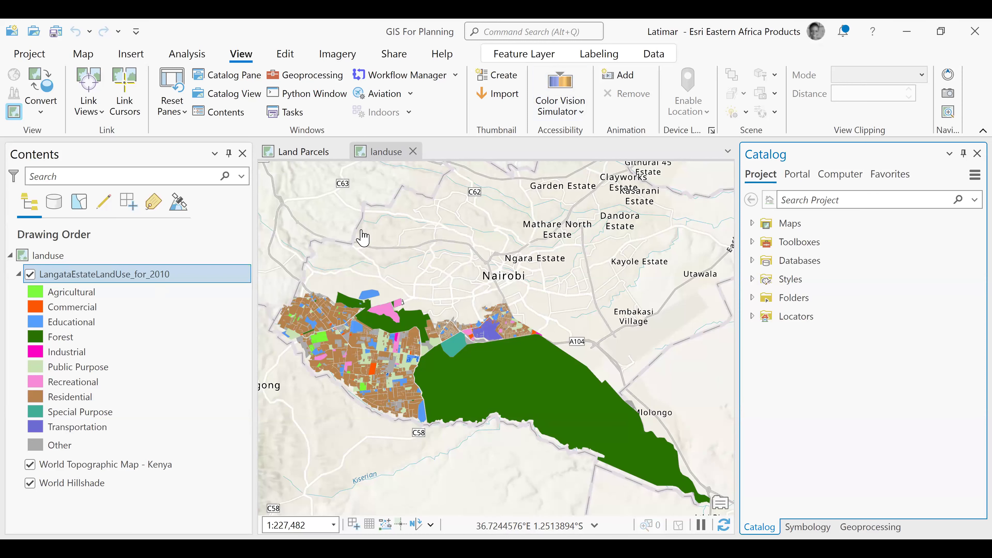
pyautogui.moveTo(484, 368); pyautogui.dragTo(496, 338)
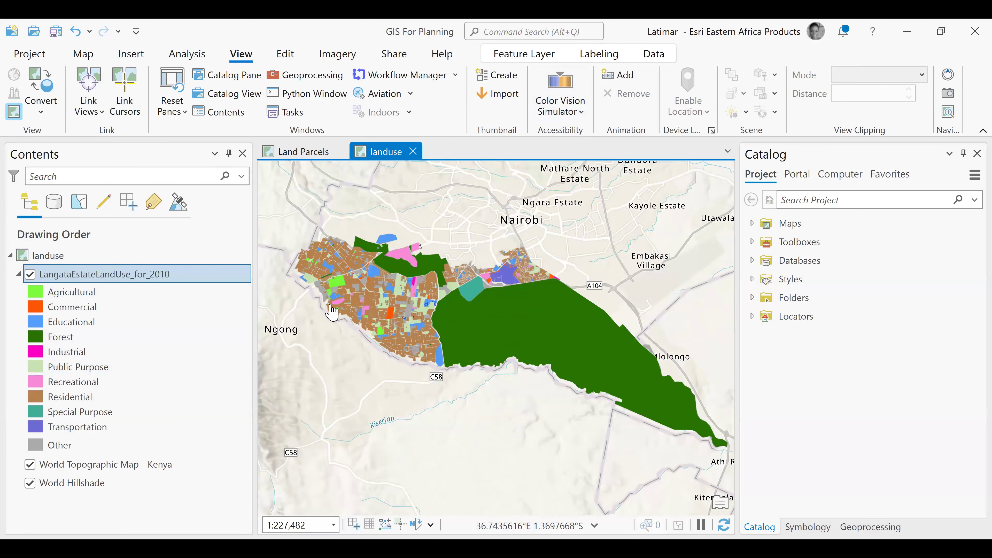
# Examine the land use classes of the LangataEstateLandUse_for_2010 layer in its legend and its unique-values symbology on the LANDUSE field
pyautogui.click(85, 298)
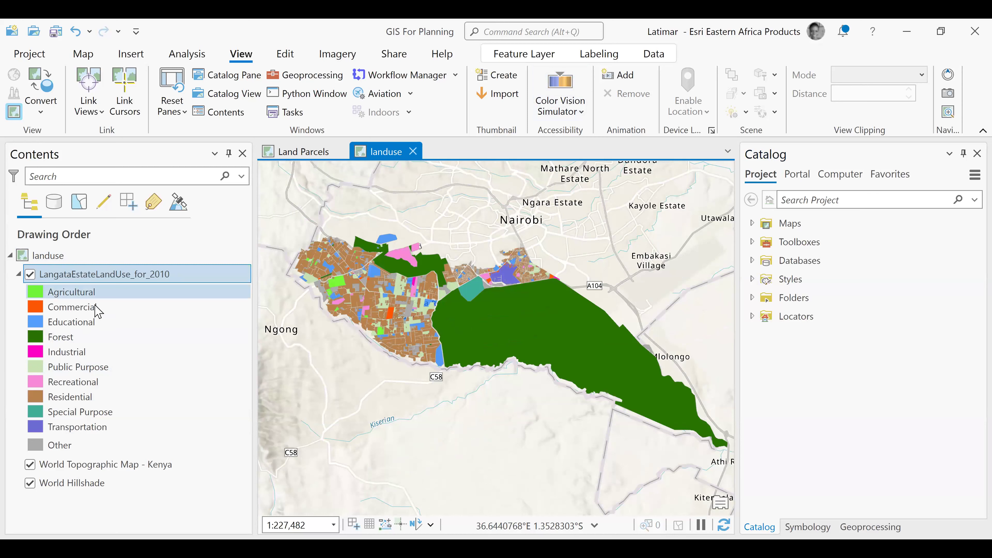
pyautogui.click(88, 382)
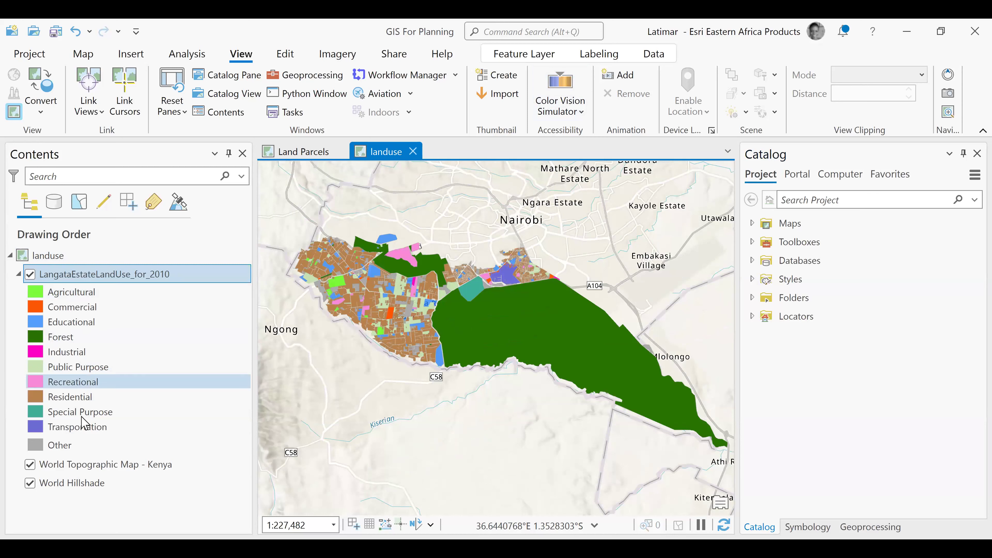
pyautogui.click(89, 445)
pyautogui.click(86, 334)
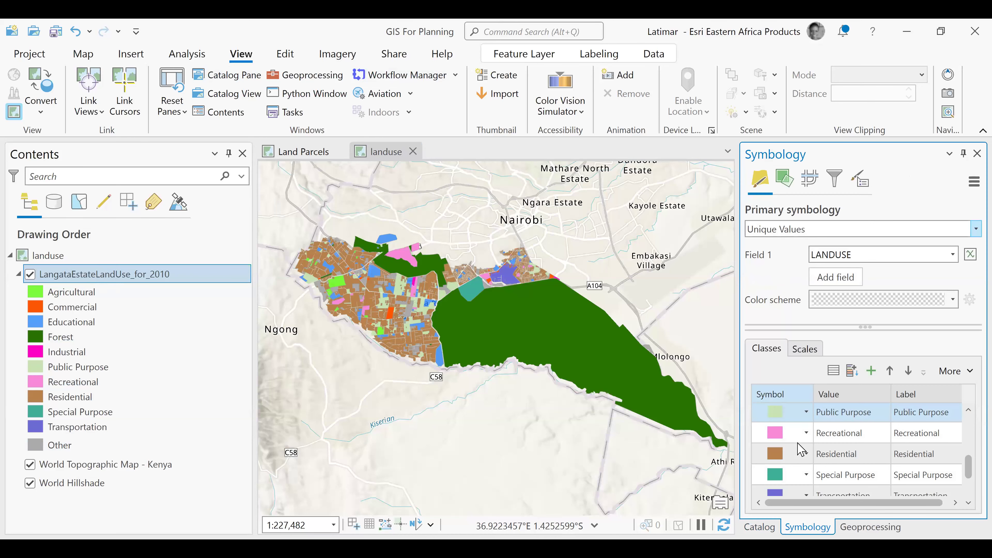
pyautogui.scroll(2, 800, 449)
pyautogui.scroll(-4, 824, 445)
pyautogui.click(829, 441)
pyautogui.scroll(3, 830, 445)
pyautogui.click(830, 437)
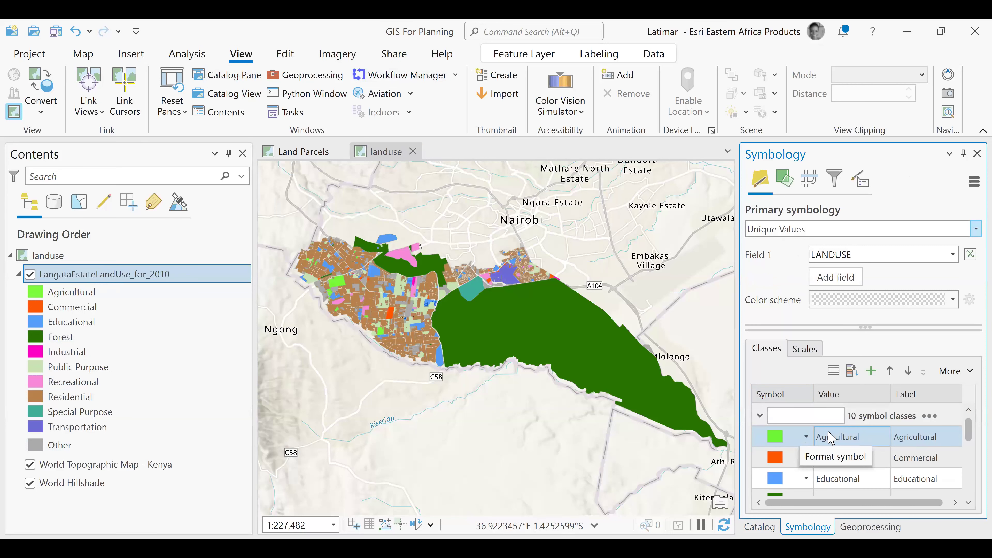
pyautogui.scroll(-3, 830, 437)
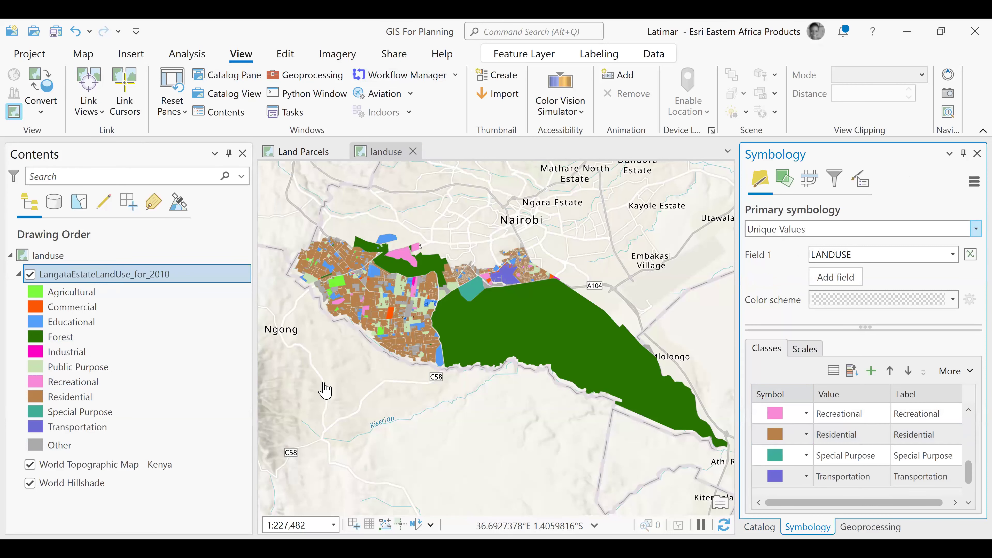
pyautogui.click(55, 396)
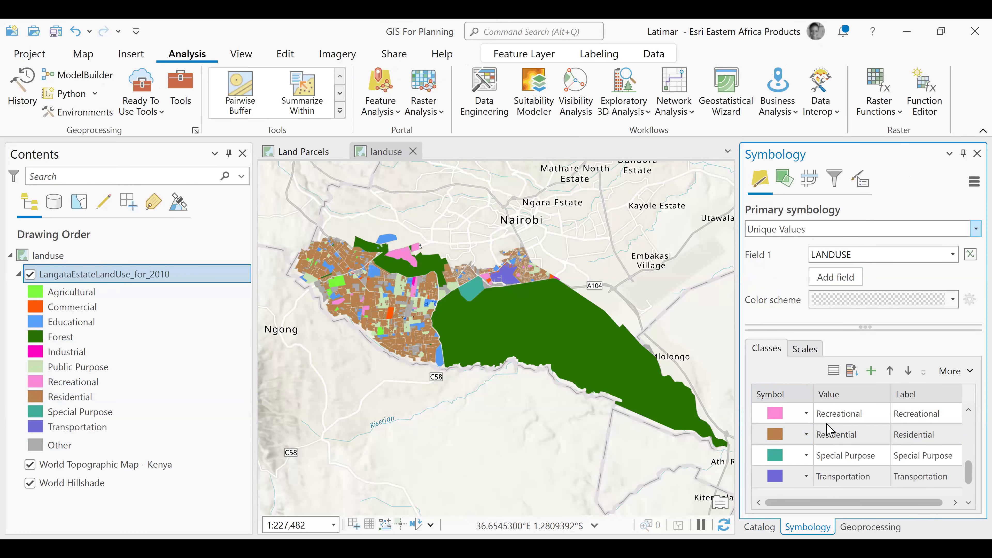
# Browse the geoprocessing toolboxes and examine the toolsets inside 3D Analyst Tools
pyautogui.scroll(-4, 825, 420)
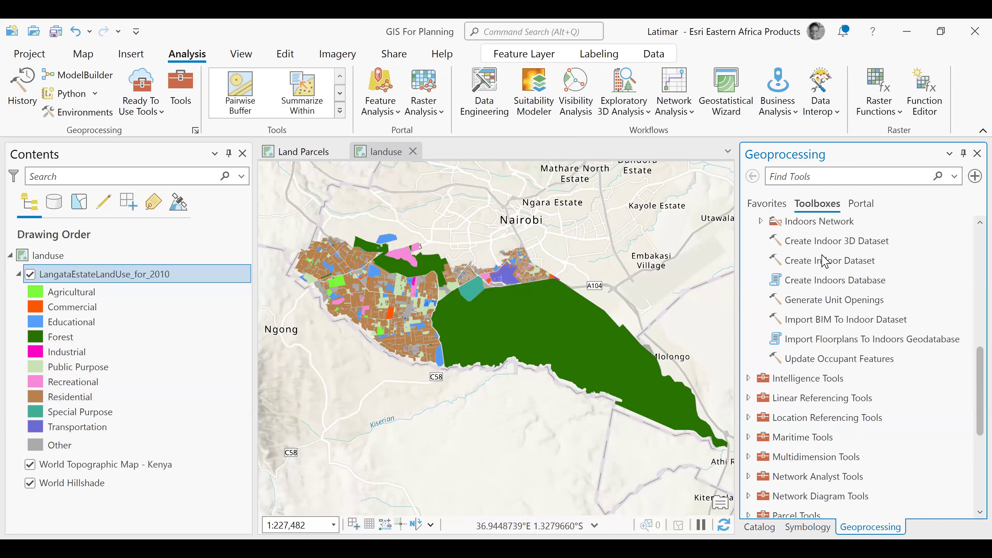
pyautogui.scroll(5, 750, 230)
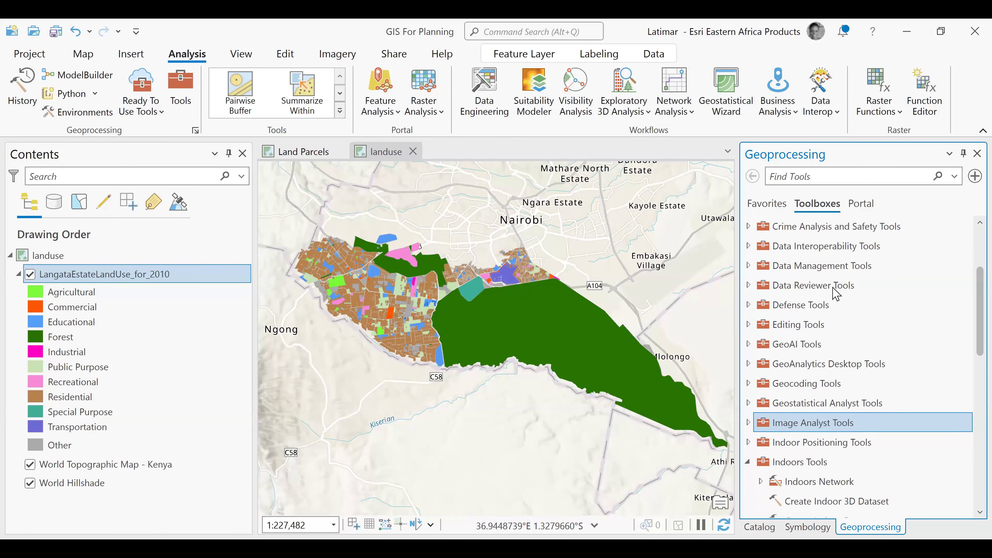
pyautogui.scroll(6, 834, 289)
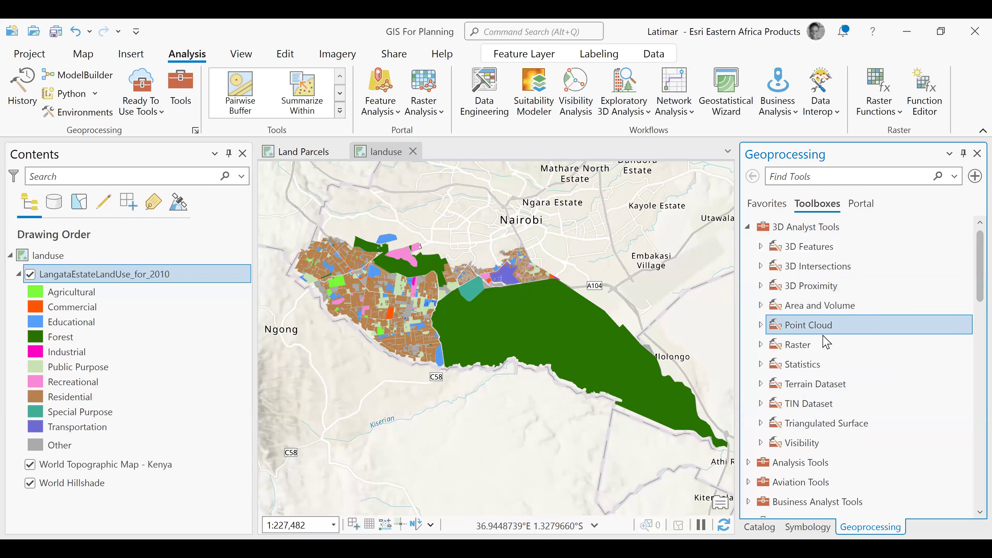
pyautogui.scroll(-2, 821, 355)
pyautogui.scroll(1, 816, 269)
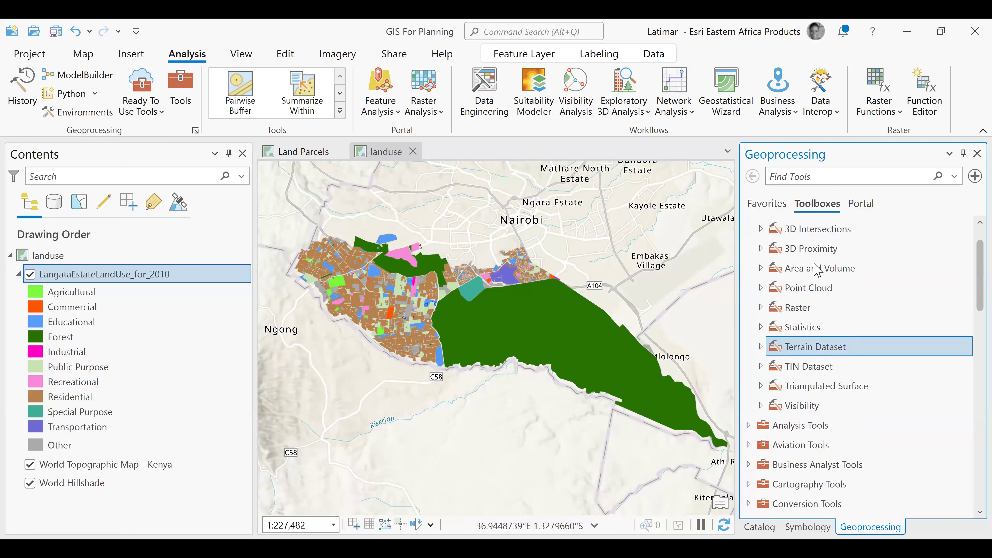
pyautogui.scroll(1, 817, 269)
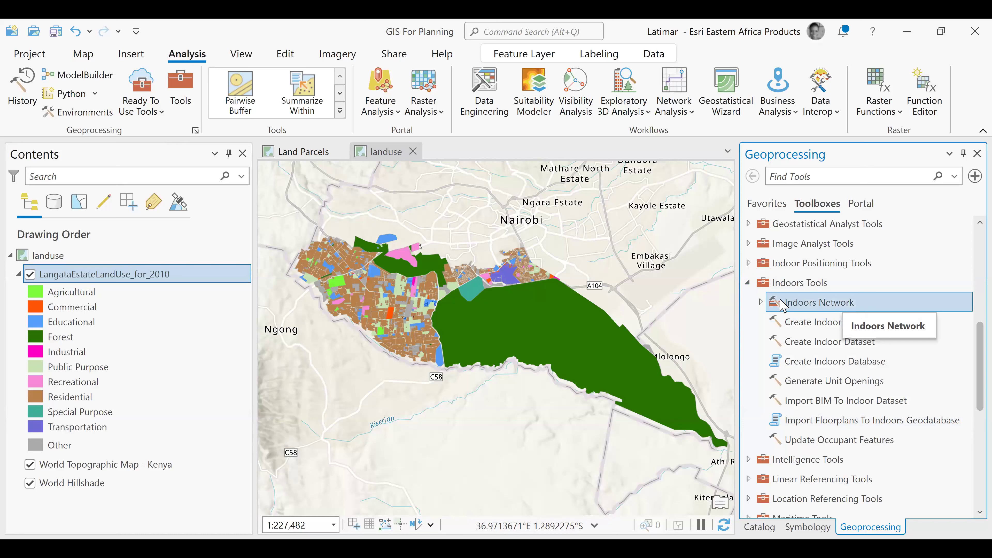
# Collapse the Indoors Tools toolbox and examine the toolsets inside Spatial Analyst Tools, leaving that toolbox collapsed
pyautogui.click(748, 283)
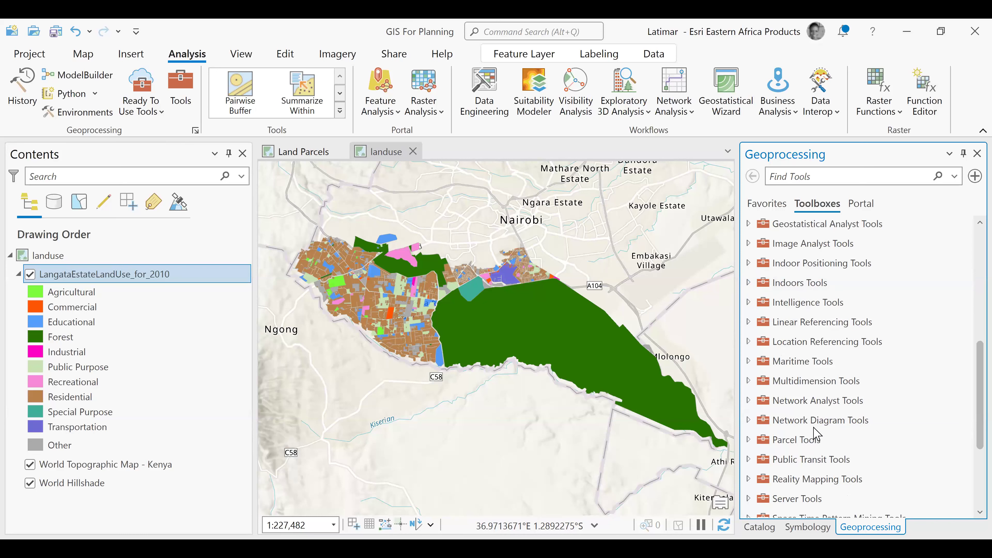
pyautogui.scroll(-3, 805, 422)
pyautogui.click(800, 416)
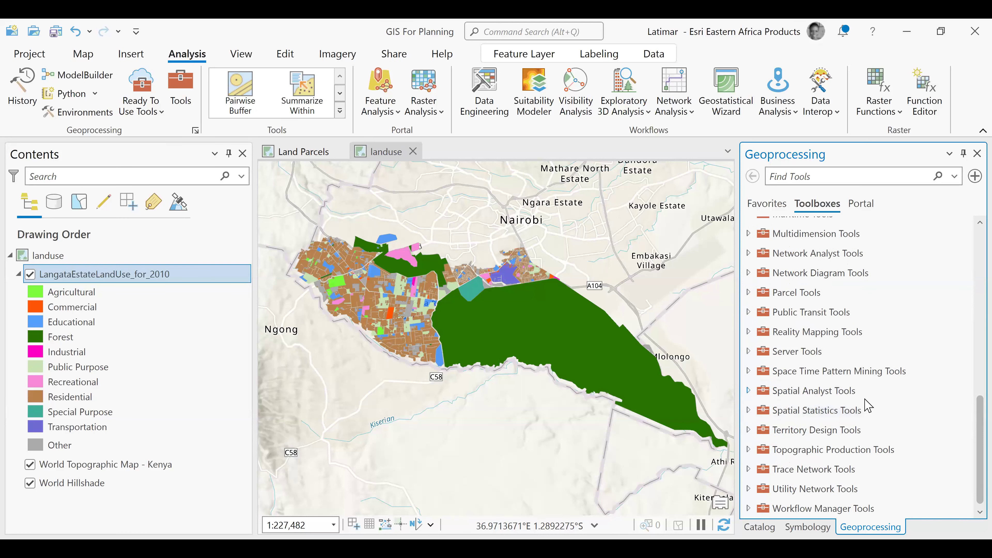
pyautogui.click(836, 388)
pyautogui.scroll(-6, 836, 388)
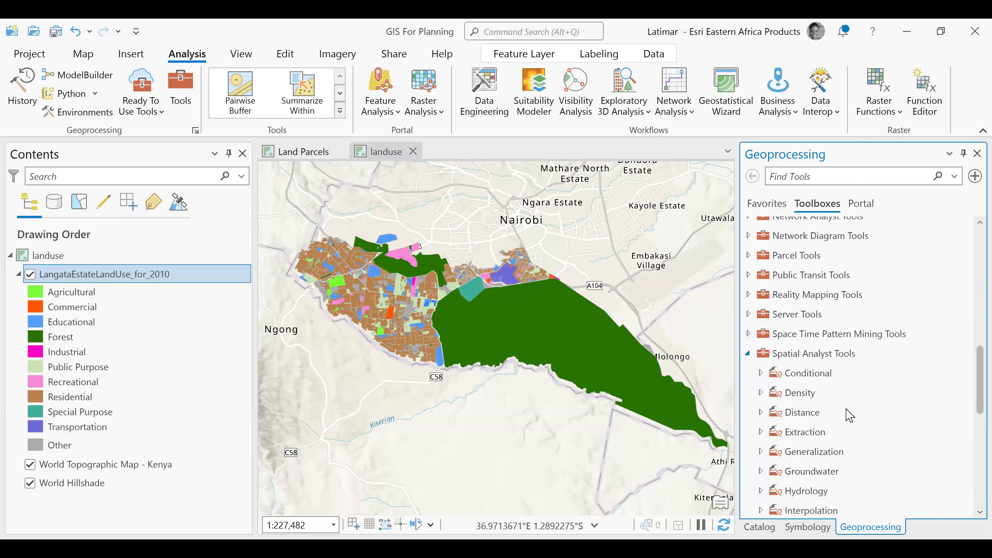
pyautogui.scroll(4, 820, 326)
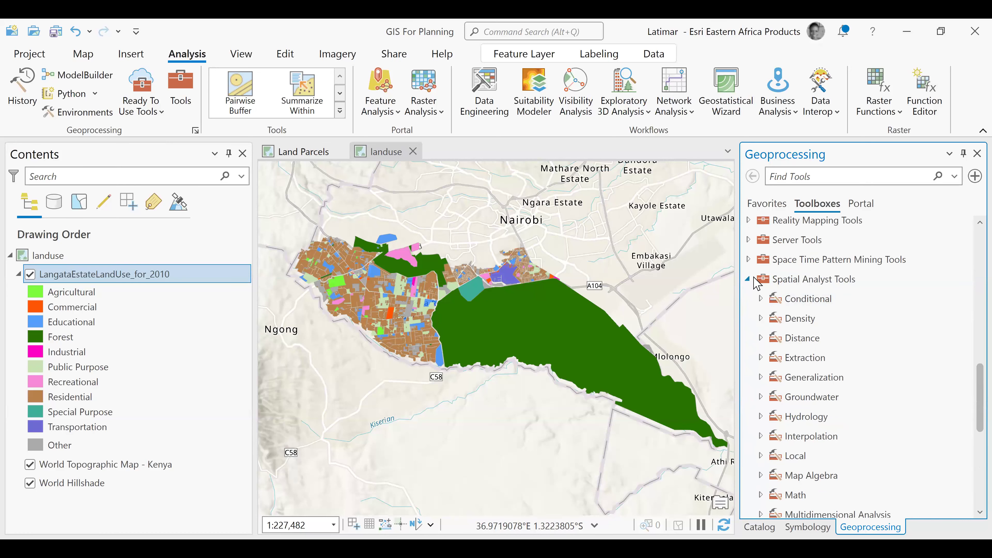
pyautogui.click(748, 279)
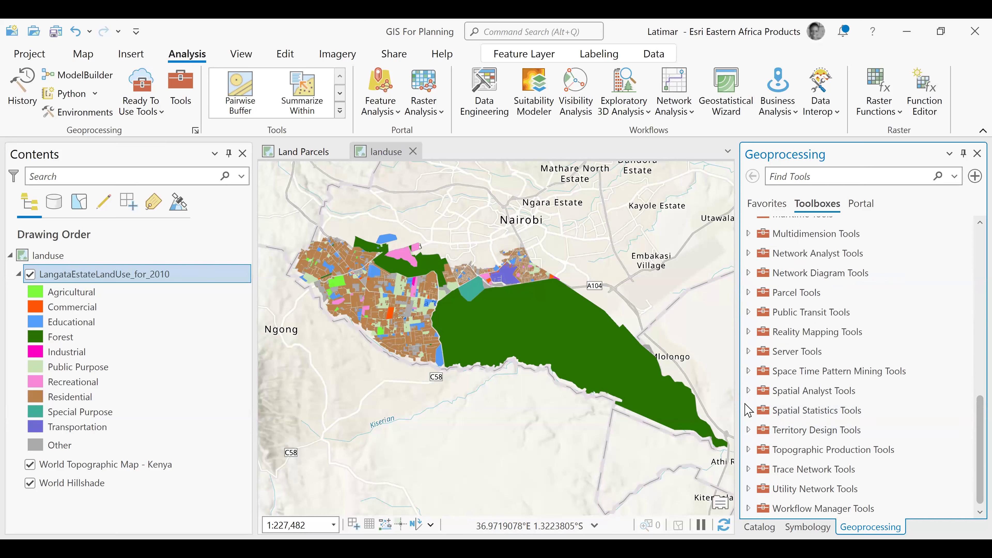
pyautogui.click(748, 391)
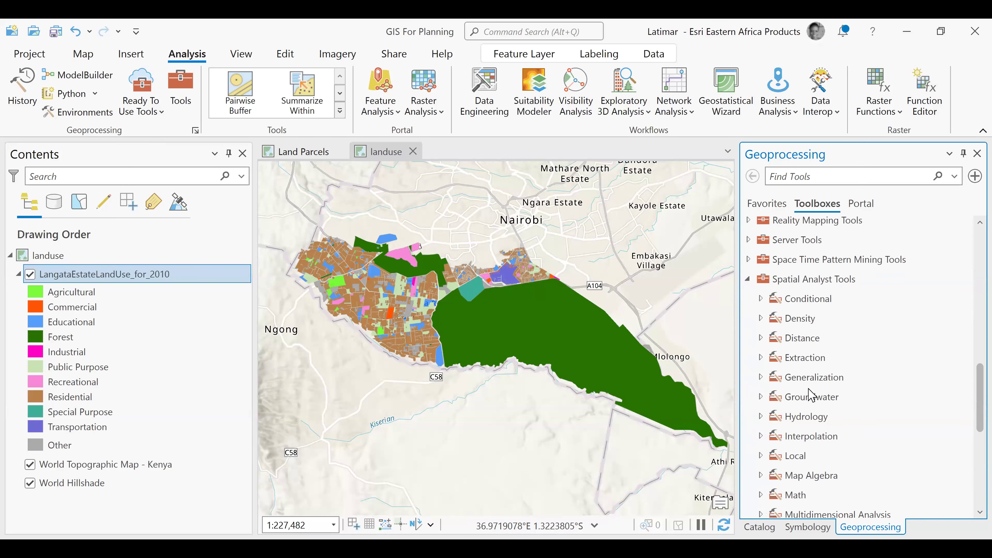
pyautogui.scroll(-3, 831, 410)
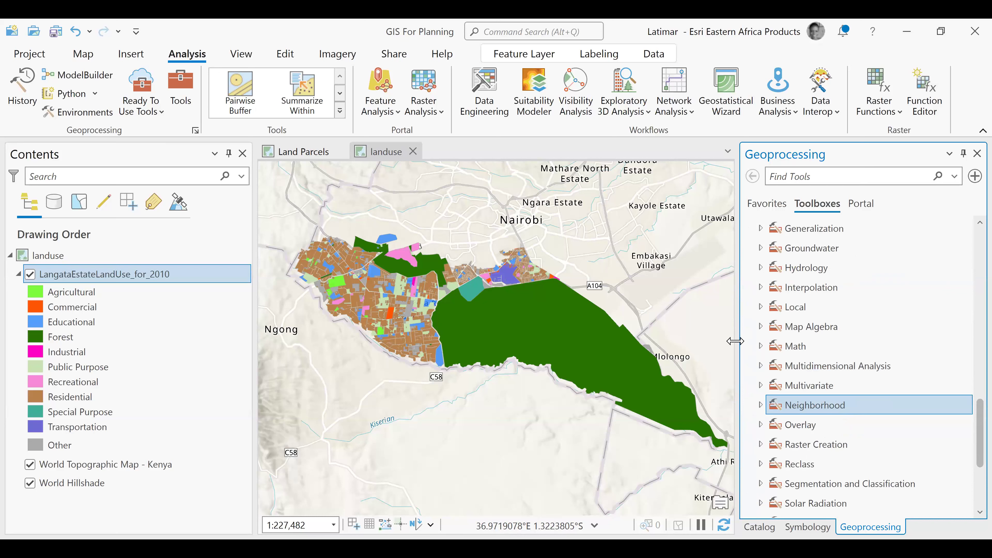
pyautogui.scroll(-2, 744, 340)
pyautogui.scroll(6, 753, 323)
pyautogui.click(748, 313)
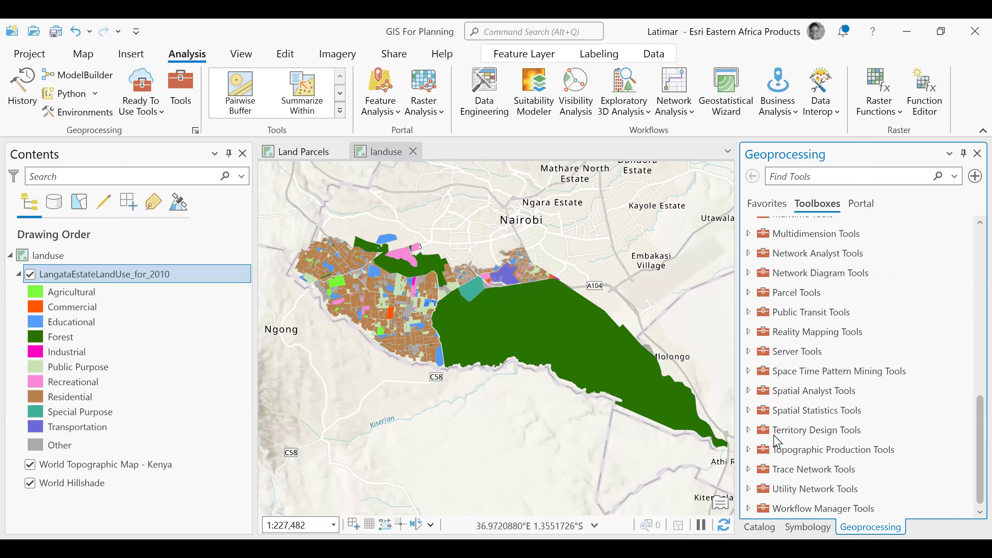
# Look through the whole list of geoprocessing toolboxes, including the description of Territory Design Tools
pyautogui.click(813, 433)
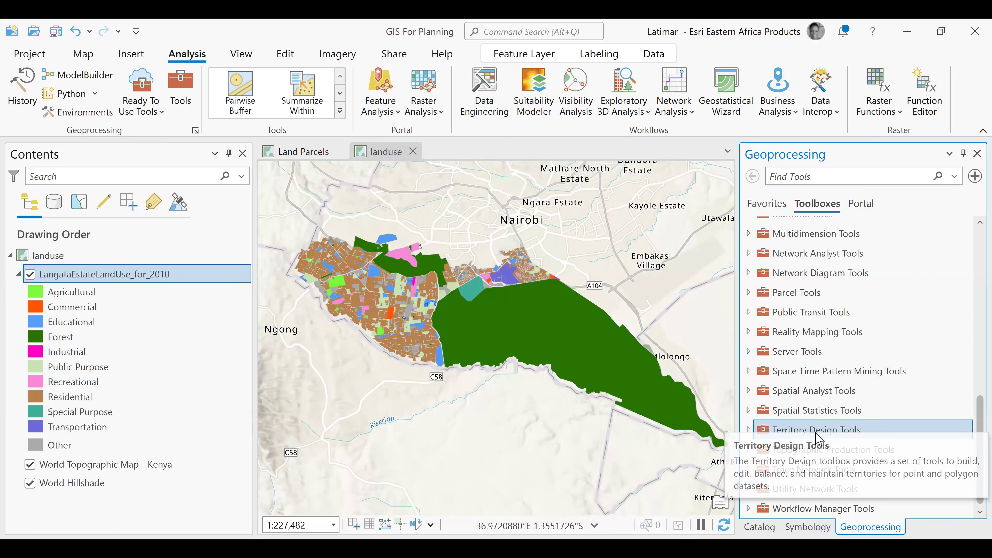
pyautogui.scroll(5, 812, 432)
pyautogui.scroll(4, 799, 376)
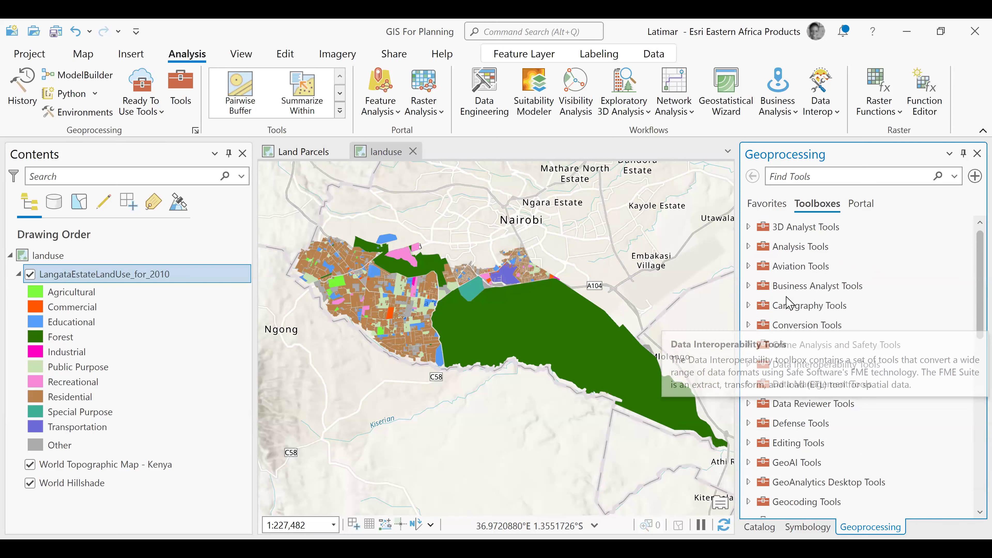
pyautogui.scroll(-3, 786, 297)
pyautogui.click(795, 315)
pyautogui.scroll(-5, 813, 375)
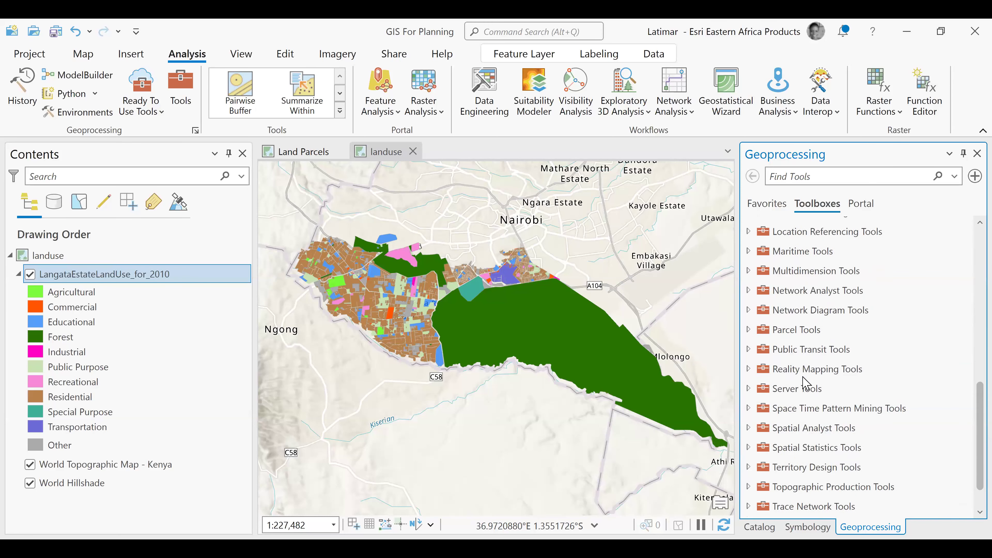
pyautogui.scroll(5, 806, 387)
pyautogui.click(803, 373)
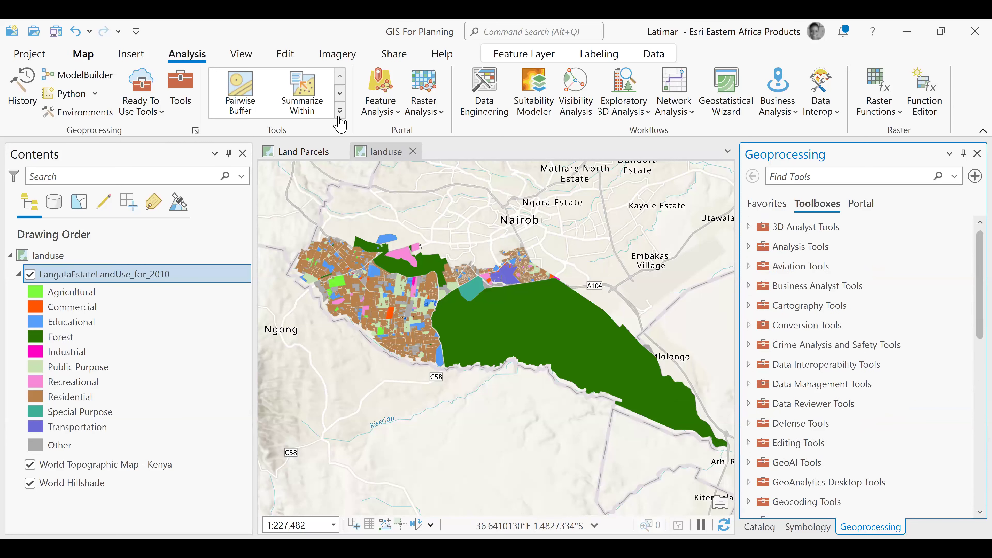
# Switch to the Land Parcels map, then open the Select By Attributes dialog and dismiss it without running a query
pyautogui.click(79, 56)
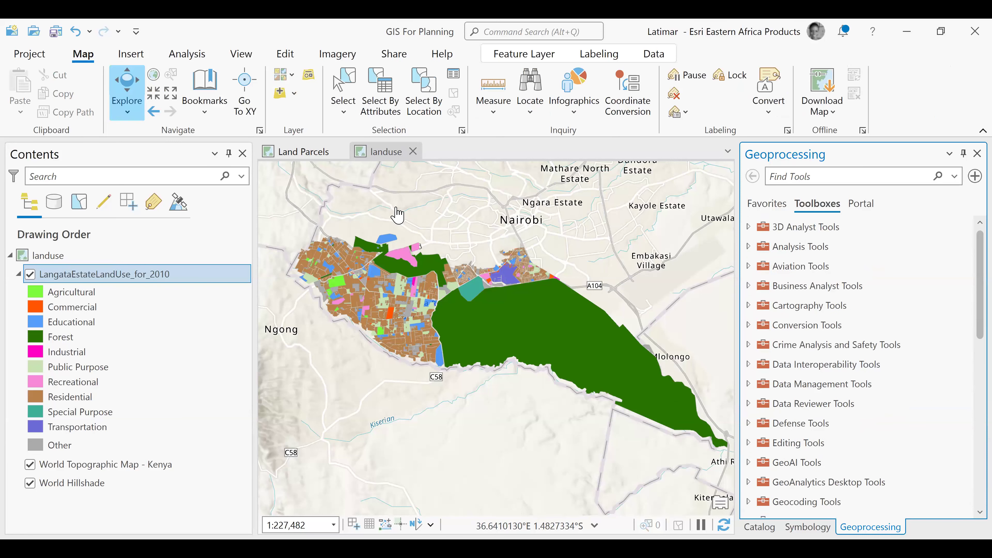
pyautogui.click(287, 152)
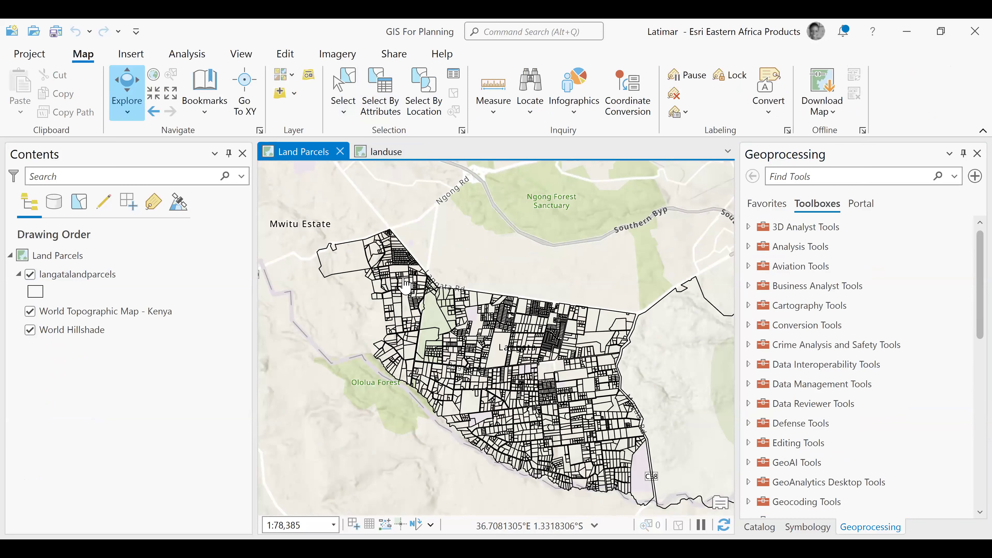
pyautogui.click(382, 121)
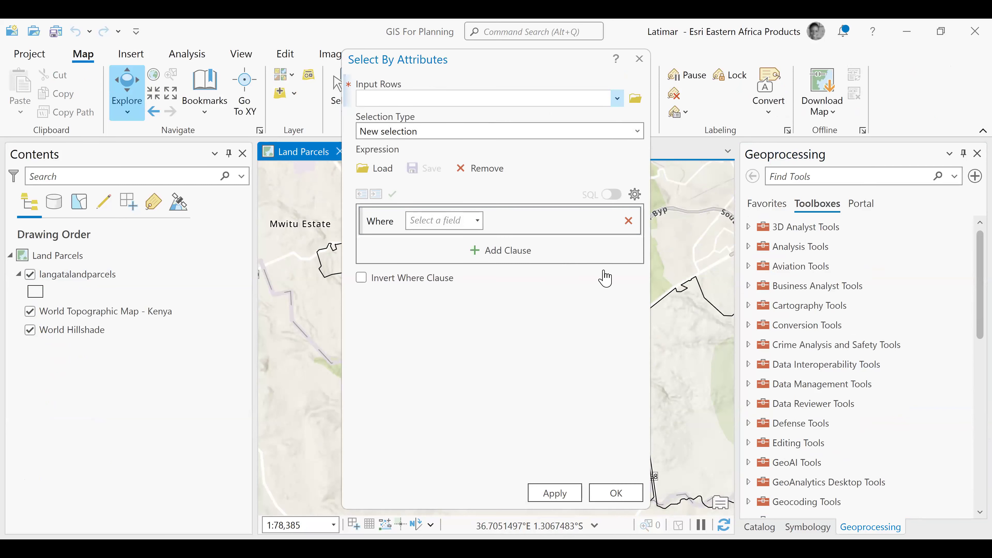
pyautogui.click(85, 287)
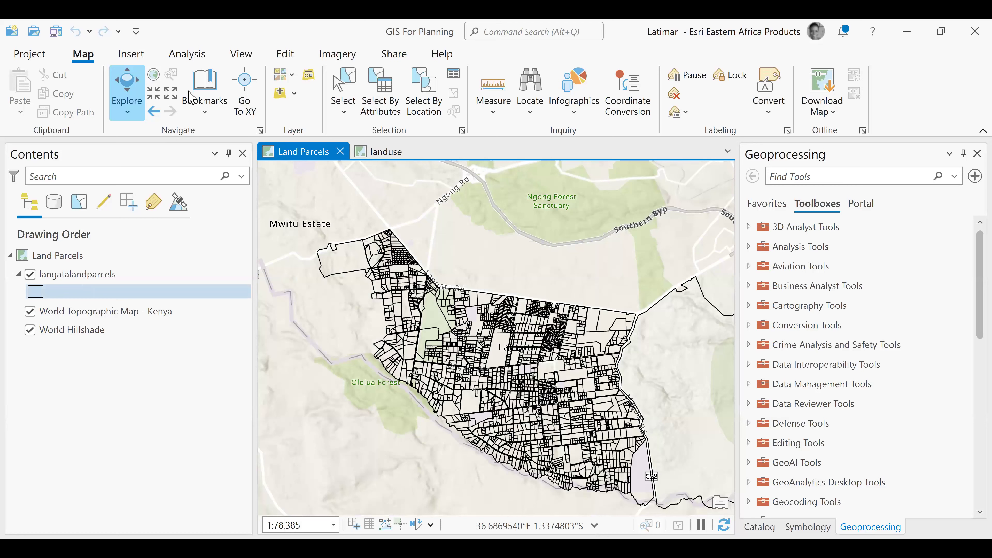
# Open the attribute table of the langatalandparcels layer and examine its fields from FID through the plot number columns
pyautogui.rightClick(83, 273)
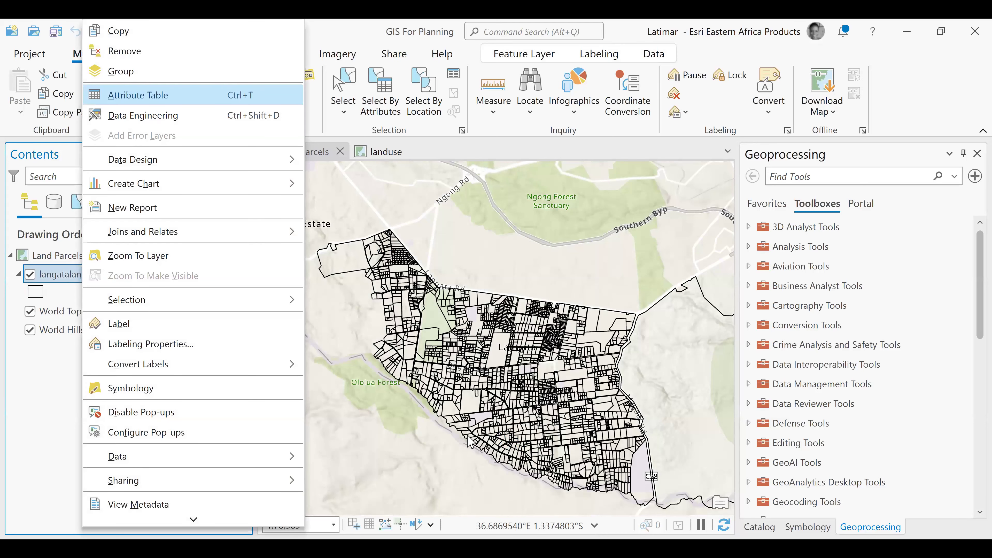
pyautogui.click(719, 415)
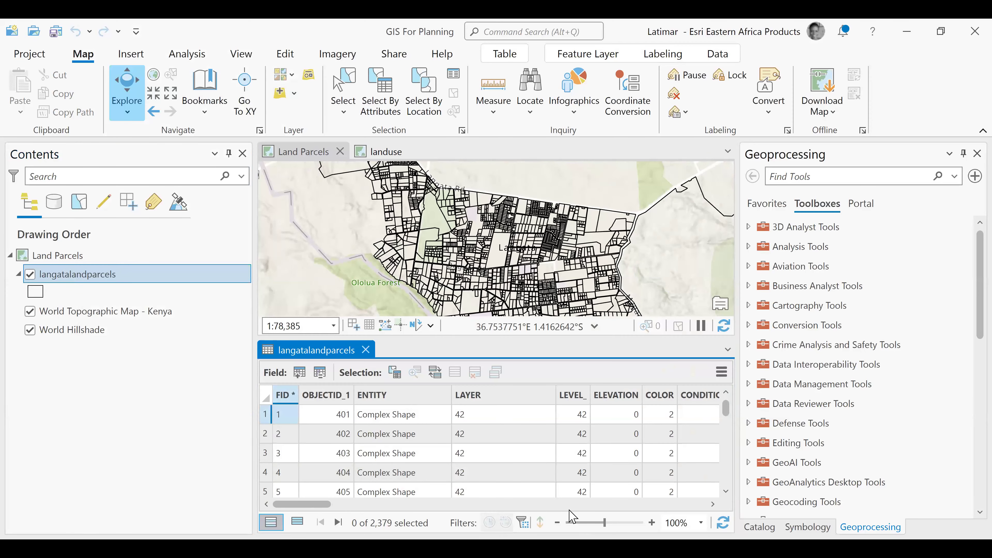
pyautogui.click(712, 504)
pyautogui.click(713, 504)
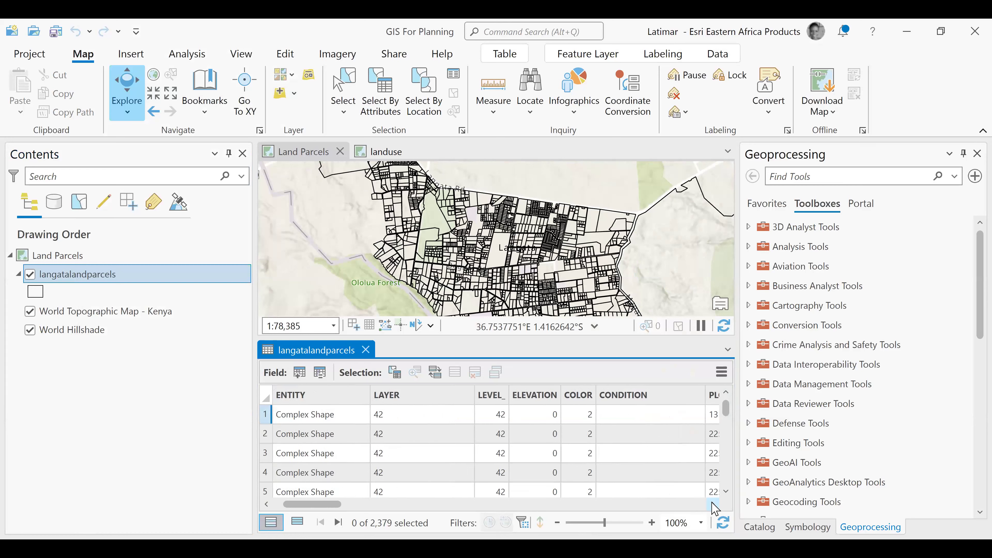
pyautogui.click(713, 504)
pyautogui.click(712, 504)
pyautogui.click(713, 506)
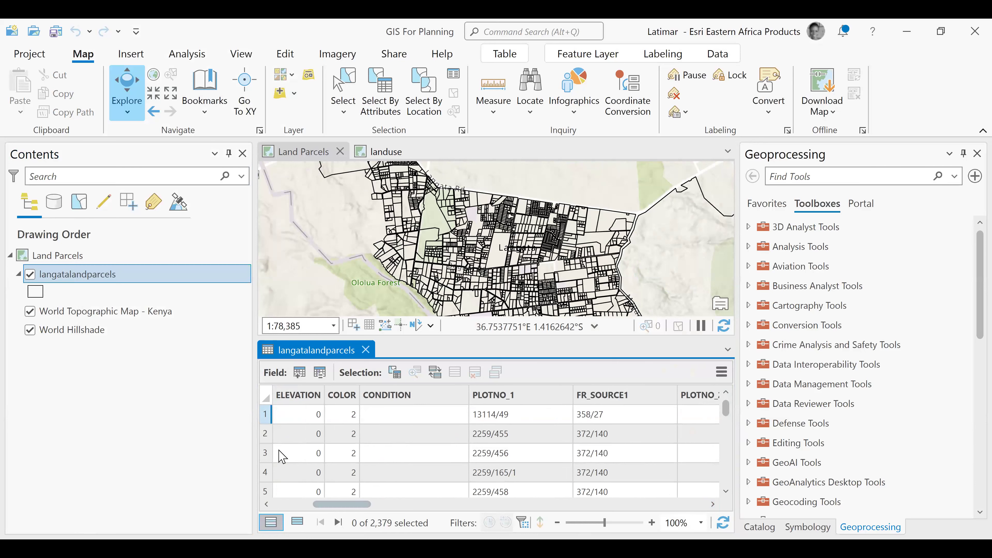
pyautogui.hscroll(-5, 281, 429)
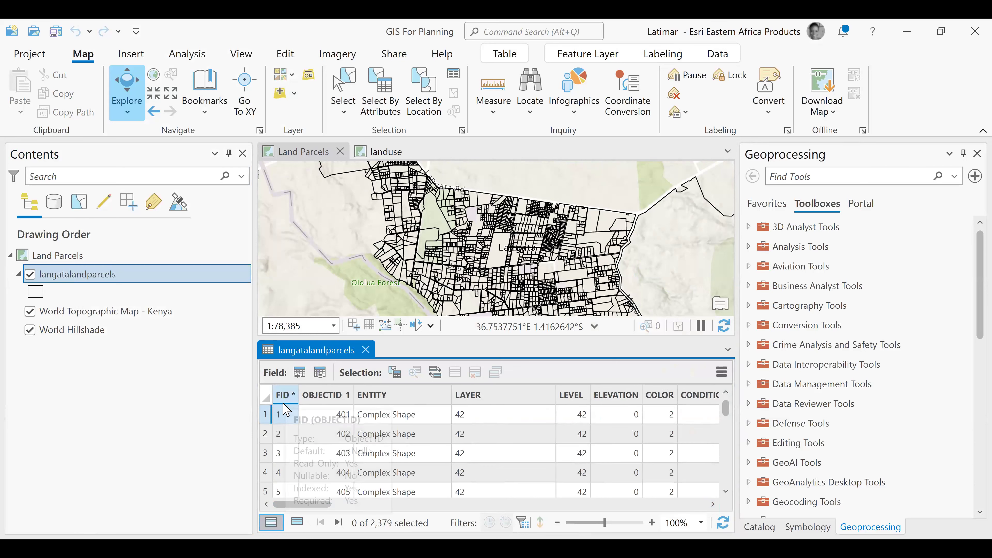
pyautogui.moveTo(283, 404)
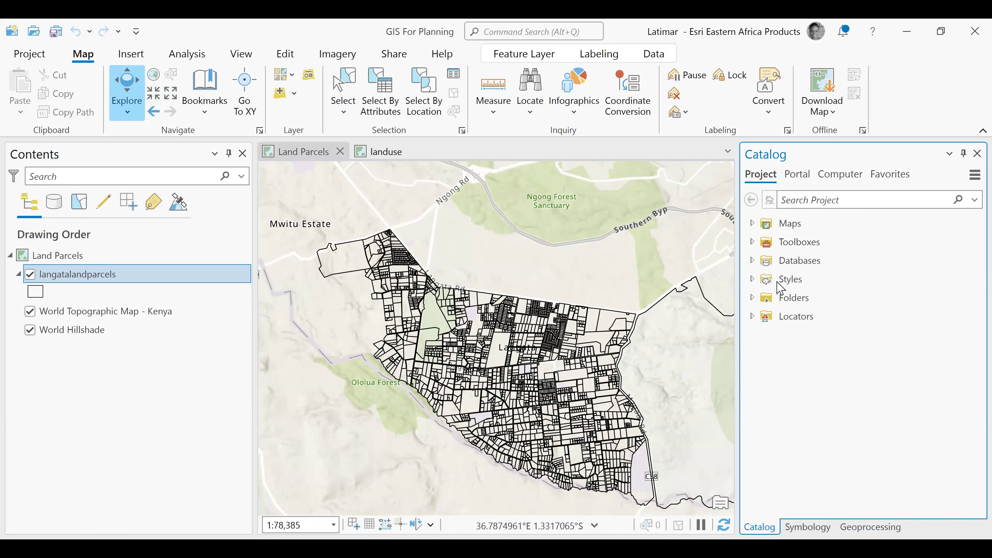
# Examine the project's databases in the Catalog pane, including Default.gdb
pyautogui.click(752, 260)
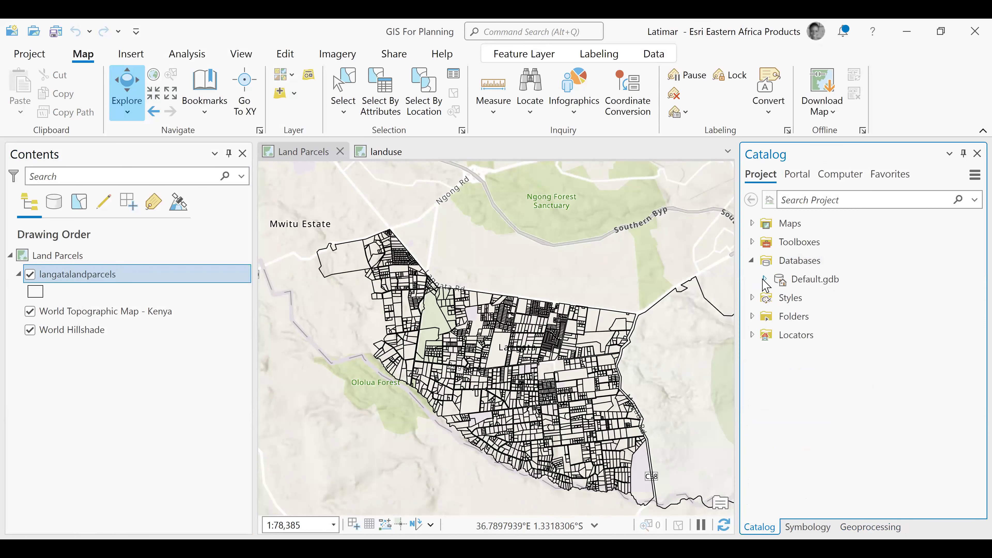
pyautogui.click(795, 262)
# Switch to the ArcGIS Online content page in the browser and look through the LANGATA layers and web maps
pyautogui.hotkey('ctrl', 'Tab')
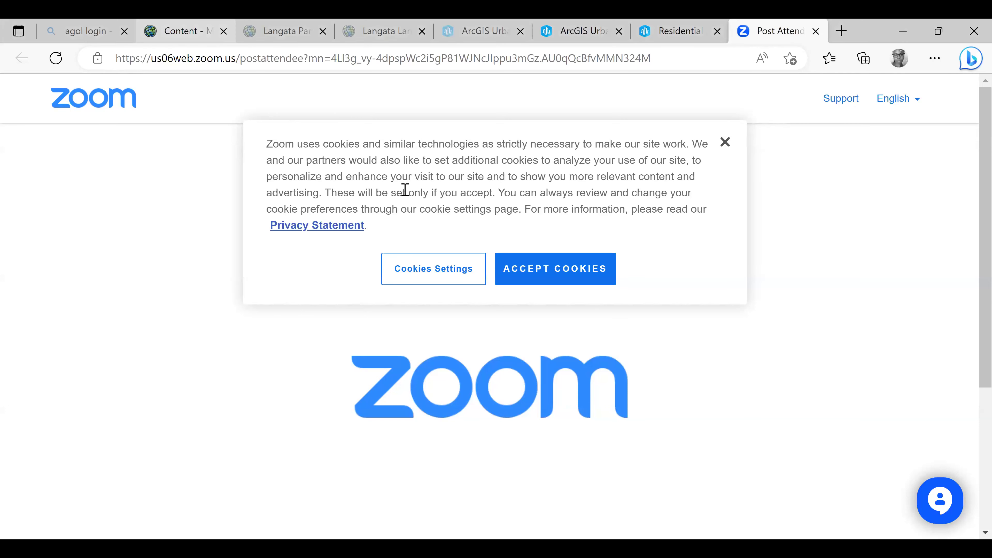
pyautogui.click(180, 32)
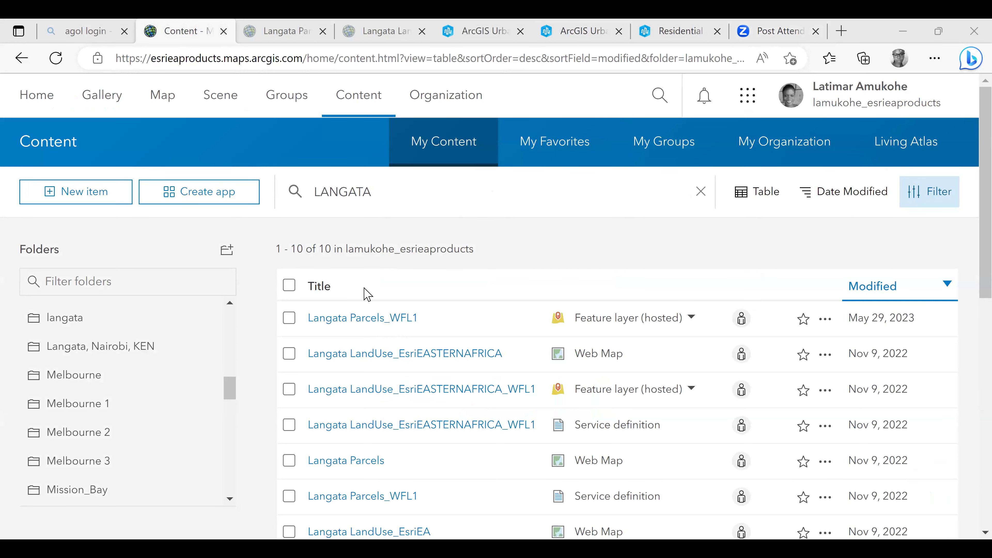
pyautogui.scroll(-1, 90, 203)
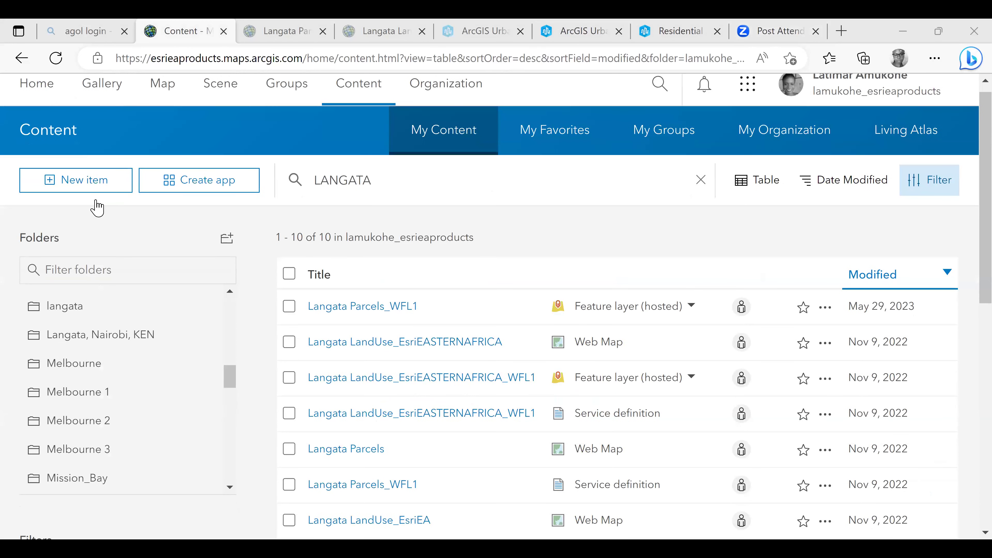
pyautogui.scroll(-4, 73, 161)
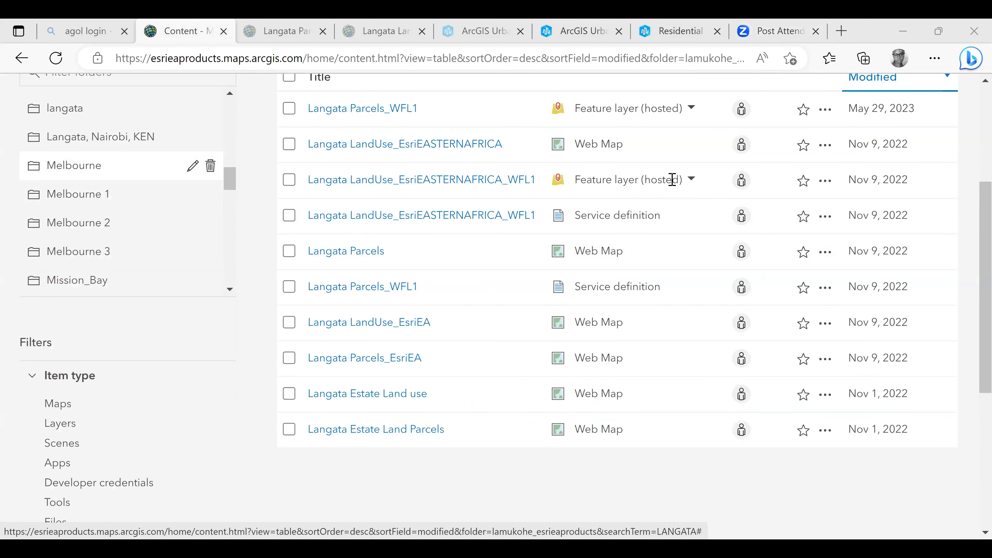
pyautogui.scroll(5, 666, 153)
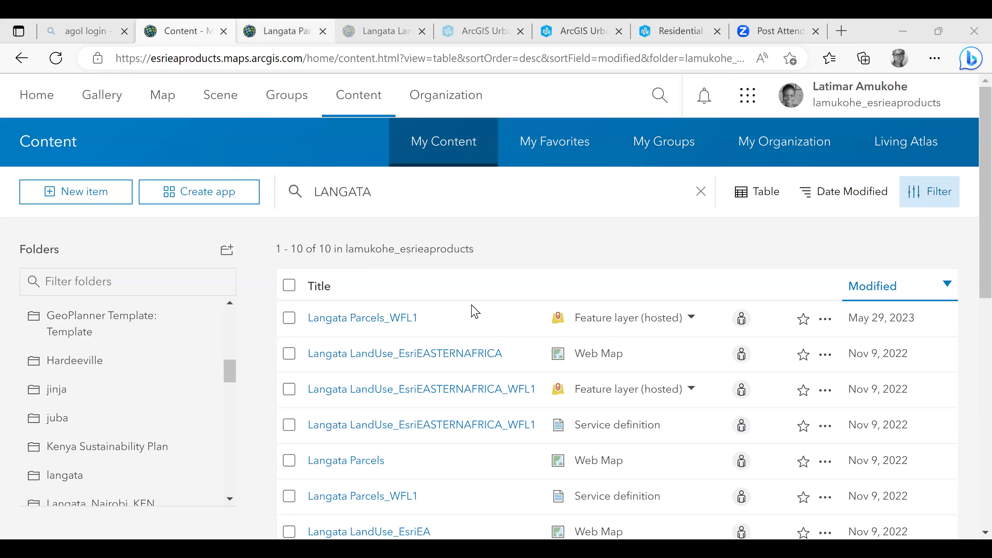
# Switch to the Langata Parcels_WFL1 web map and examine the individual parcel boundaries up close
pyautogui.hotkey('ctrl', 'Tab')
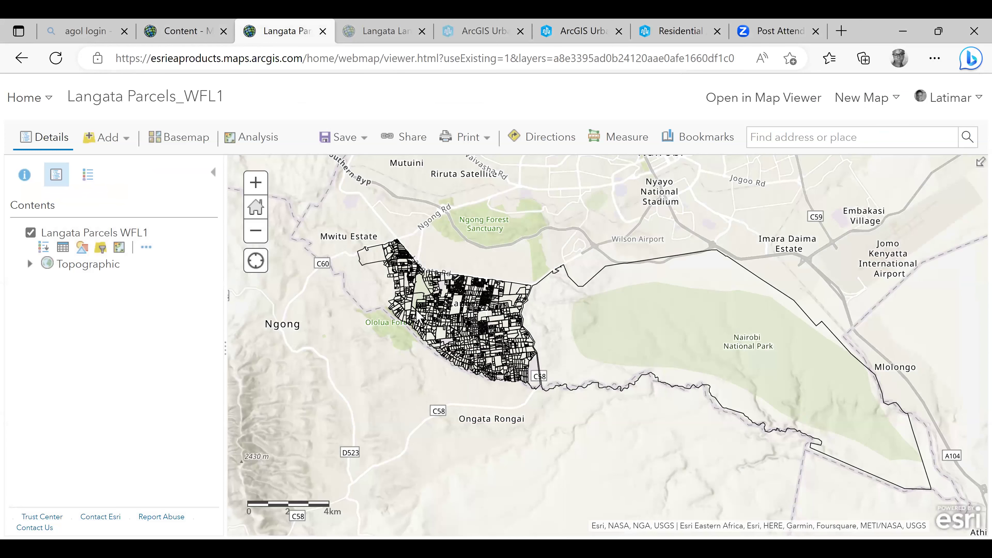
pyautogui.scroll(1, 410, 328)
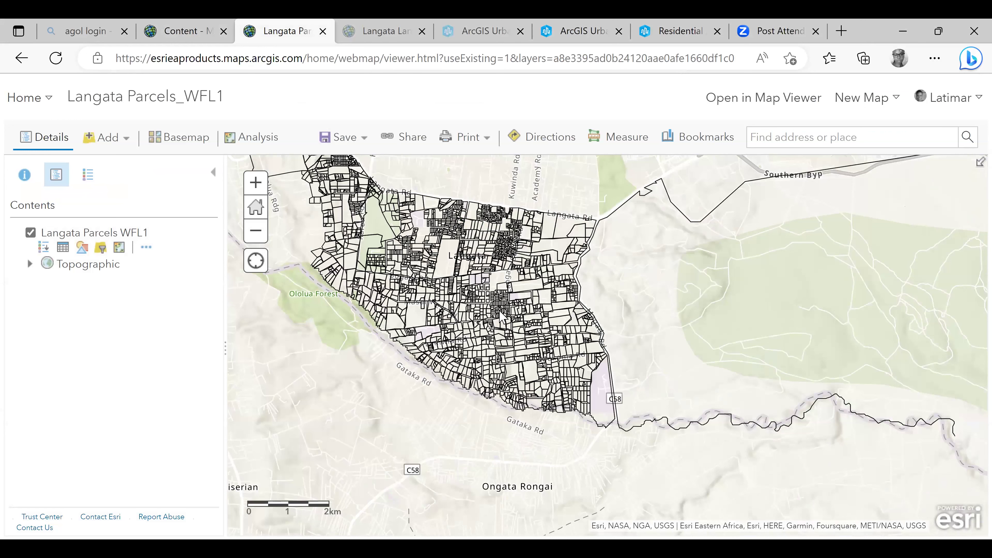
pyautogui.scroll(2, 631, 256)
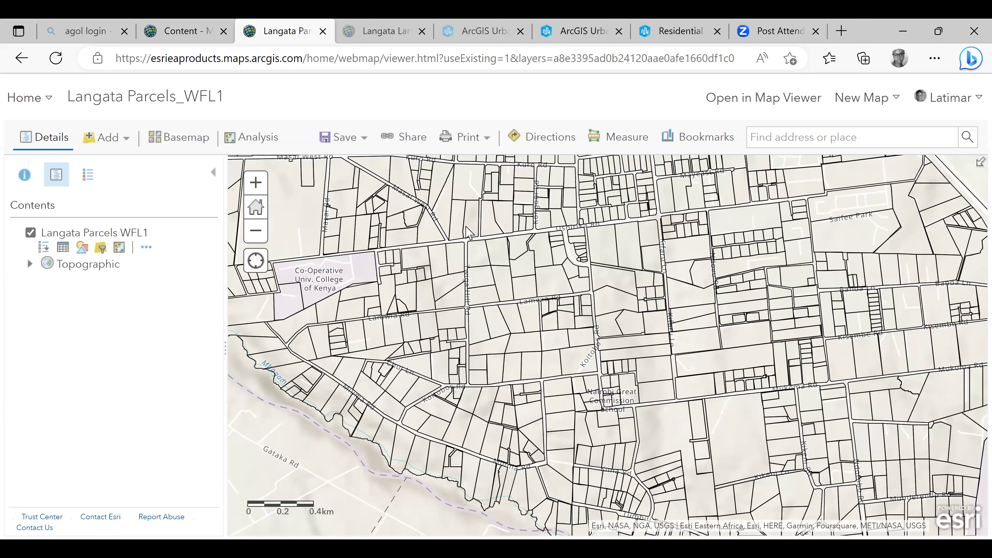
# Switch to the ArcGIS Urban model overview and look through the organization's urban models
pyautogui.hotkey('ctrl', '5')
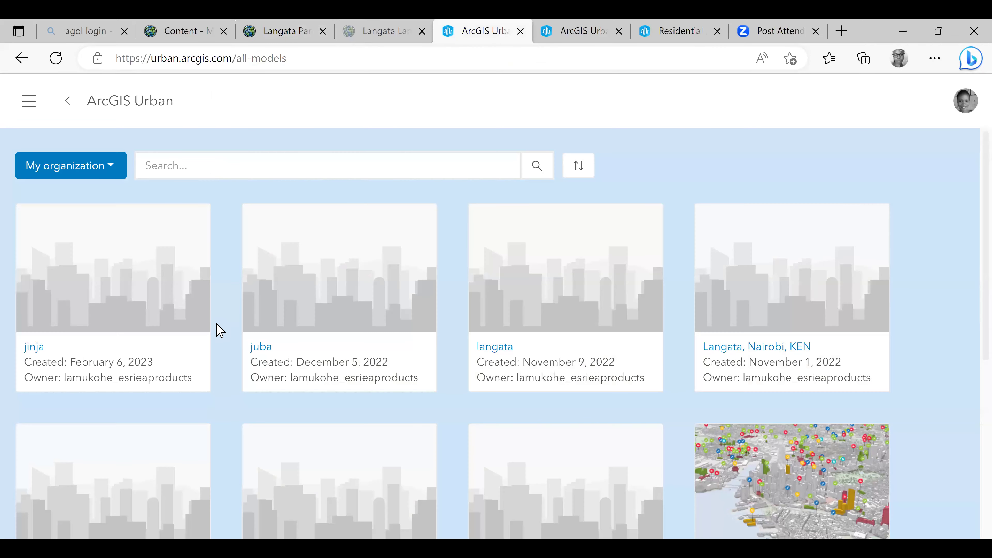
pyautogui.scroll(-6, 221, 331)
pyautogui.scroll(3, 237, 319)
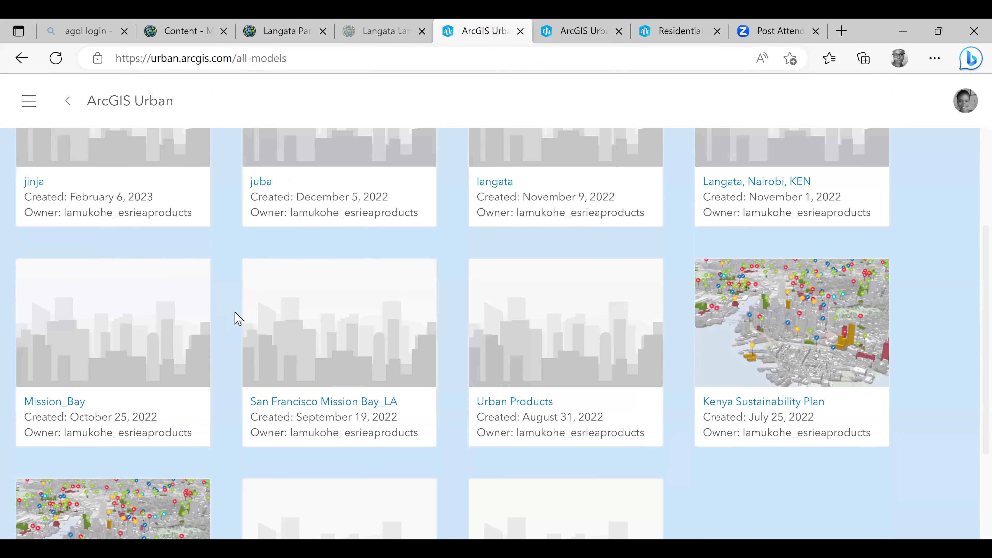
pyautogui.scroll(4, 238, 319)
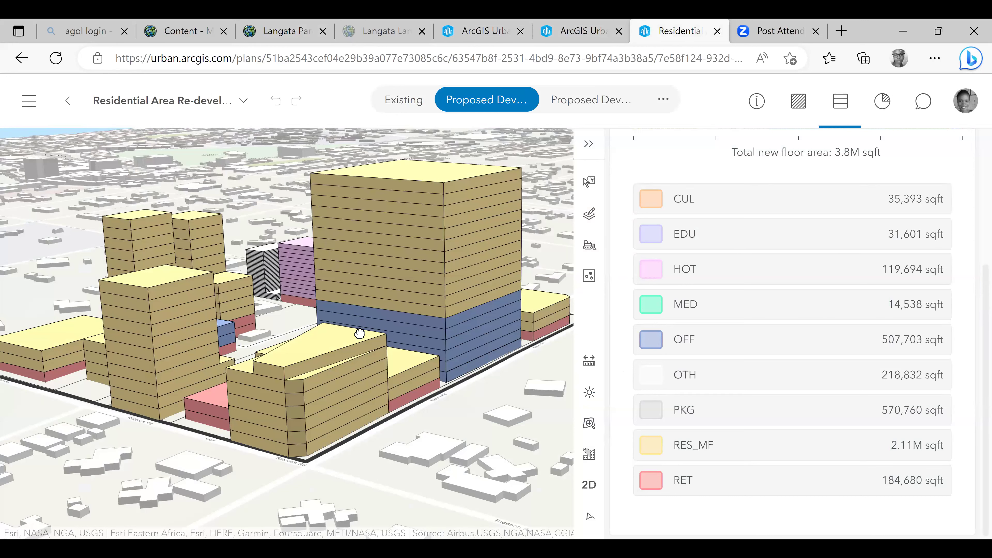
# In the residential area redevelopment plan, examine the Proposed Development 1 buildings in 3D within their surrounding neighbourhood
pyautogui.scroll(-15, 491, 333)
pyautogui.scroll(10, 505, 340)
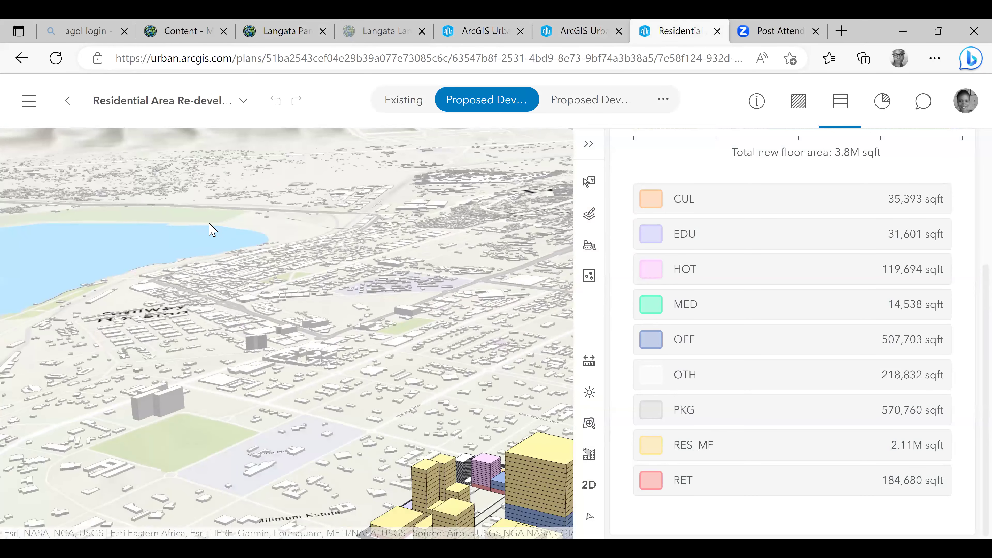
pyautogui.scroll(-3, 307, 343)
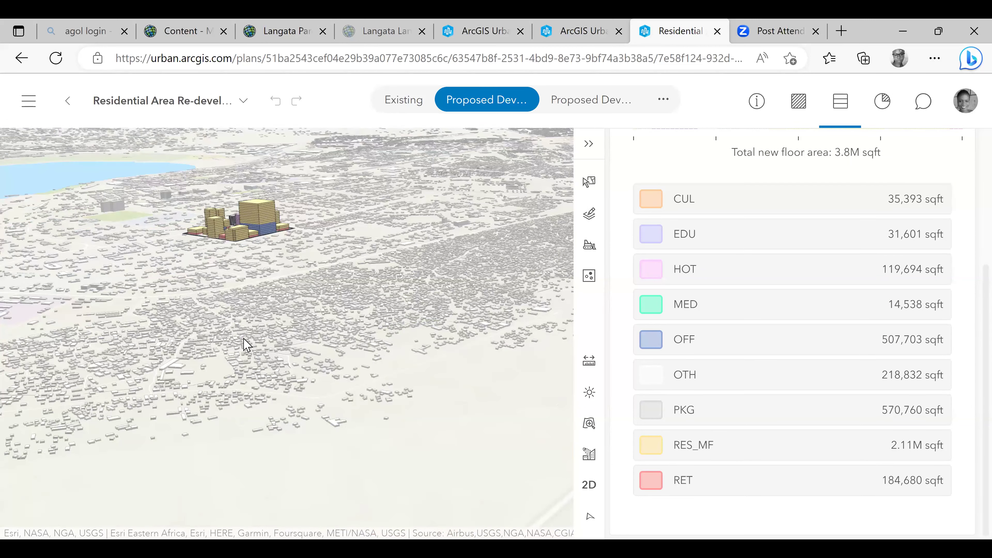
pyautogui.scroll(2, 246, 344)
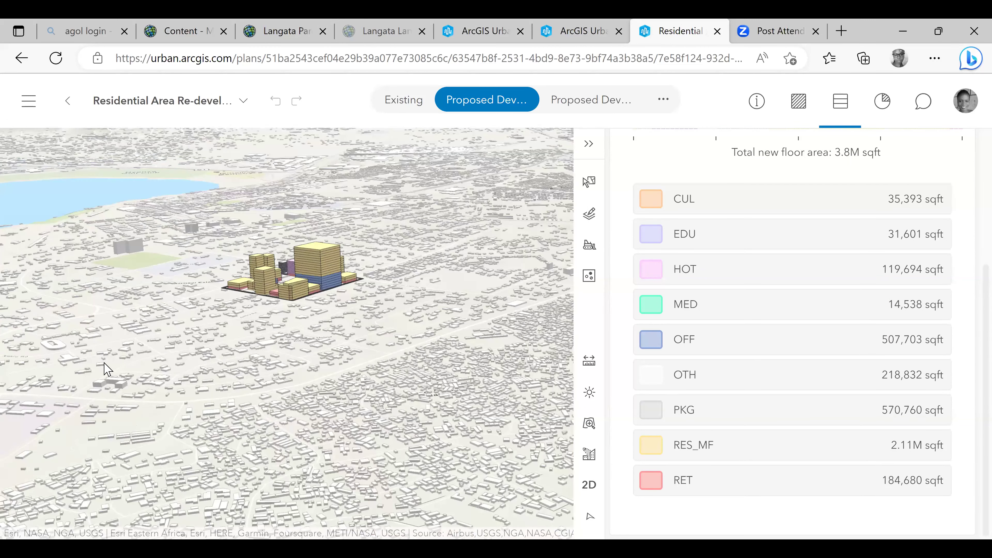
pyautogui.scroll(4, 129, 273)
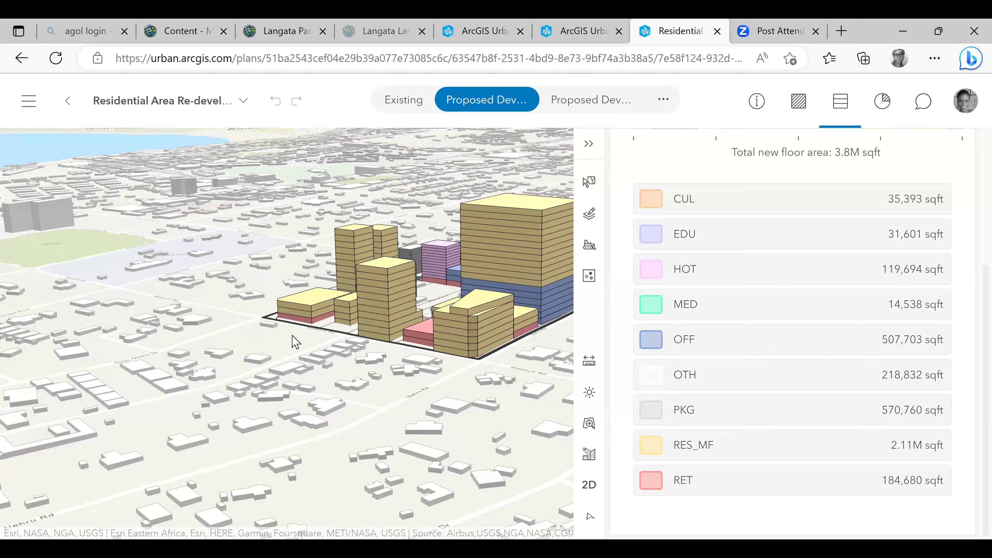
pyautogui.moveTo(295, 349); pyautogui.dragTo(246, 369)
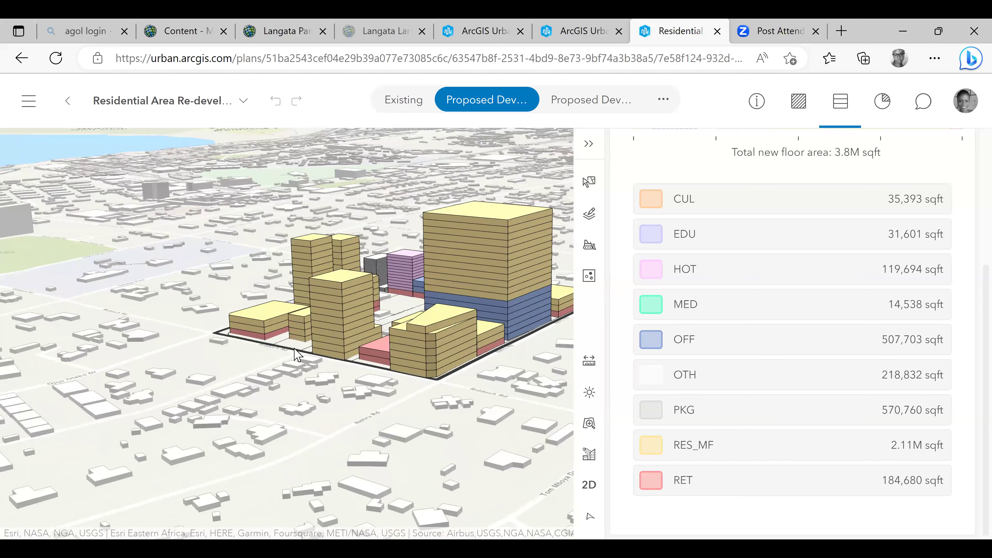
pyautogui.scroll(2, 295, 353)
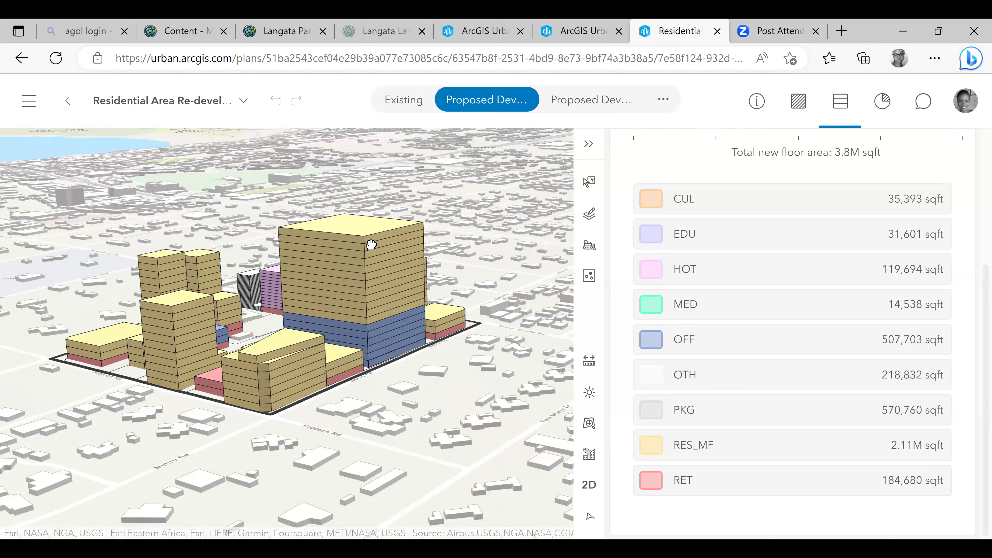
pyautogui.moveTo(269, 330); pyautogui.dragTo(365, 312)
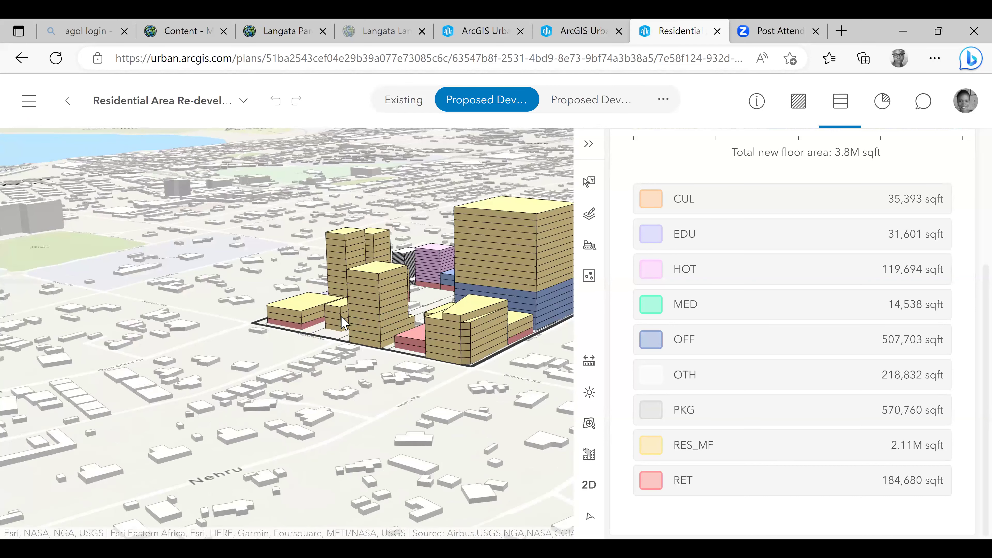
pyautogui.moveTo(286, 296); pyautogui.dragTo(294, 294)
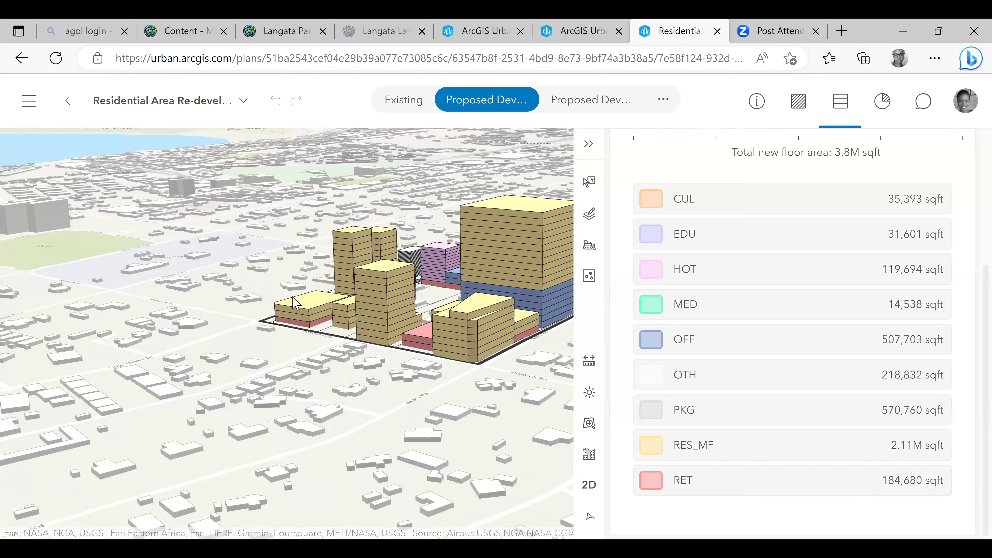
pyautogui.scroll(3, 317, 207)
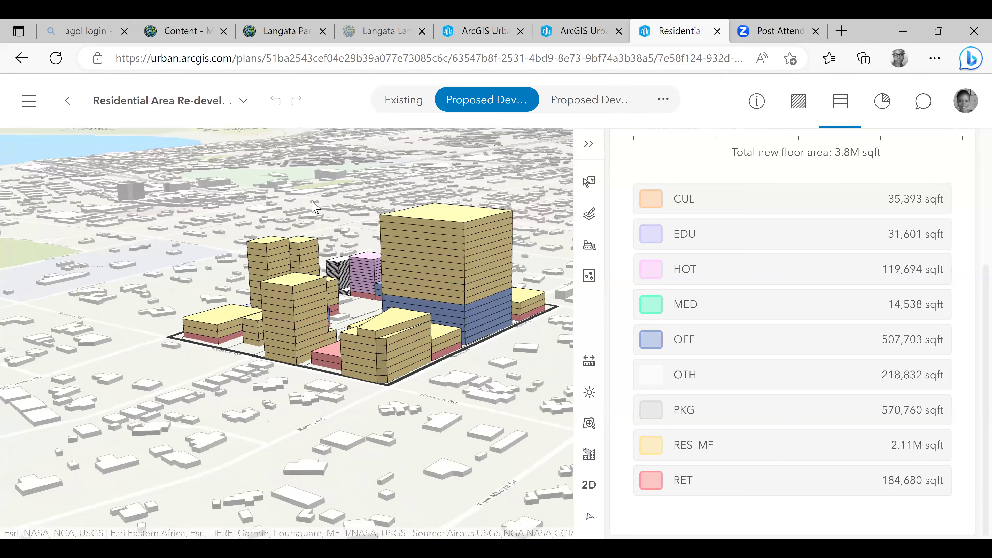
pyautogui.scroll(4, 277, 276)
# Examine the proposed buildings from above and up close along Nehru Rd, and compare the site with the wider lakeside city
pyautogui.moveTo(254, 310); pyautogui.dragTo(161, 402)
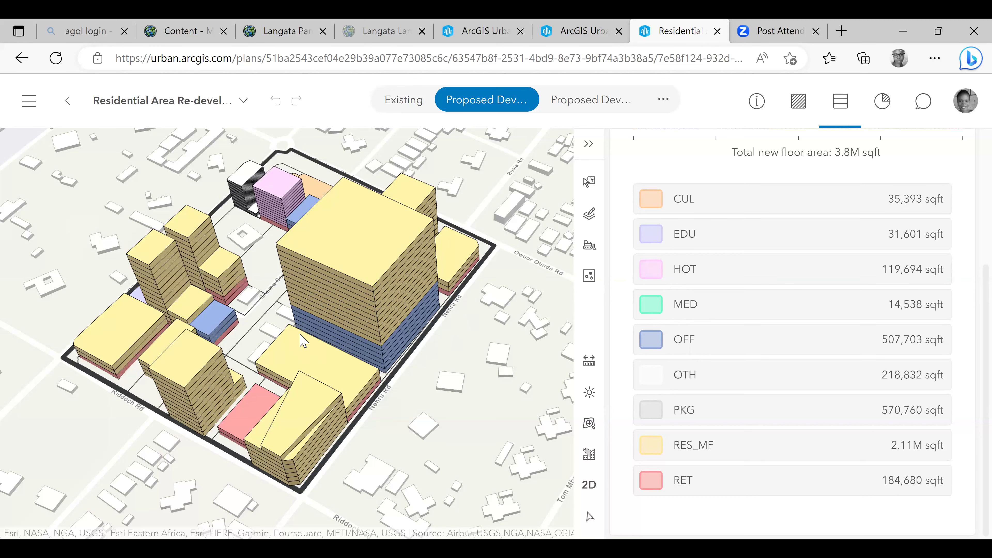
pyautogui.moveTo(357, 406); pyautogui.dragTo(307, 327)
pyautogui.scroll(4, 304, 297)
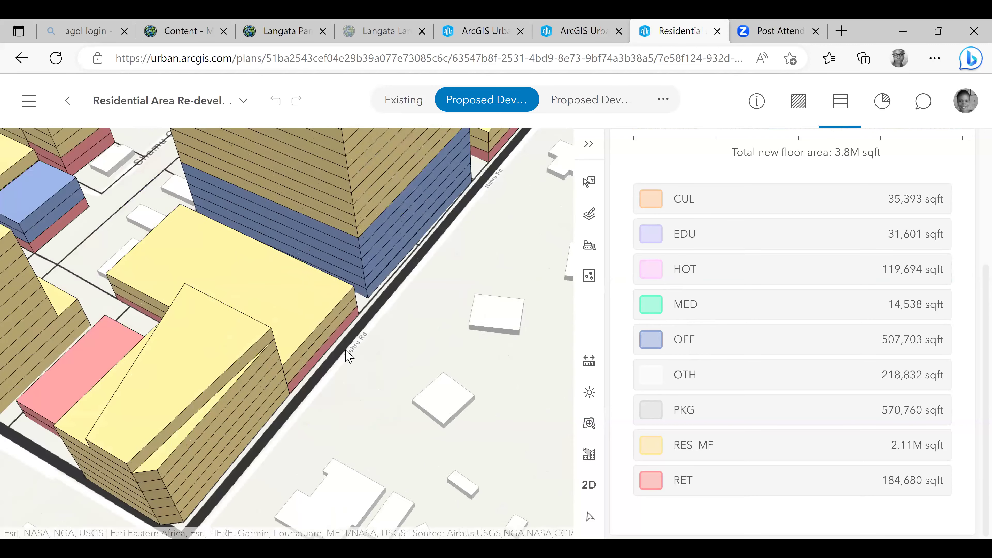
pyautogui.scroll(-2, 417, 251)
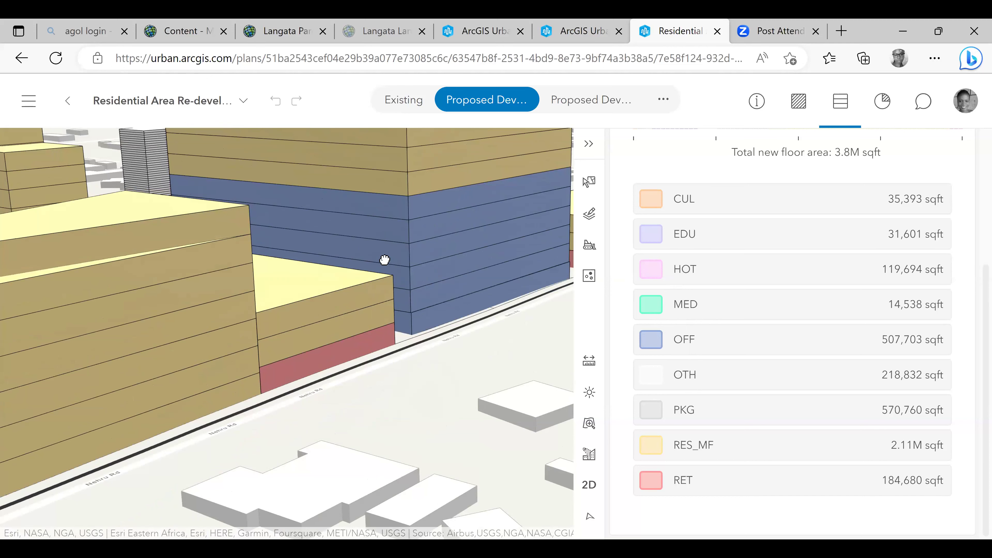
pyautogui.scroll(-6, 420, 297)
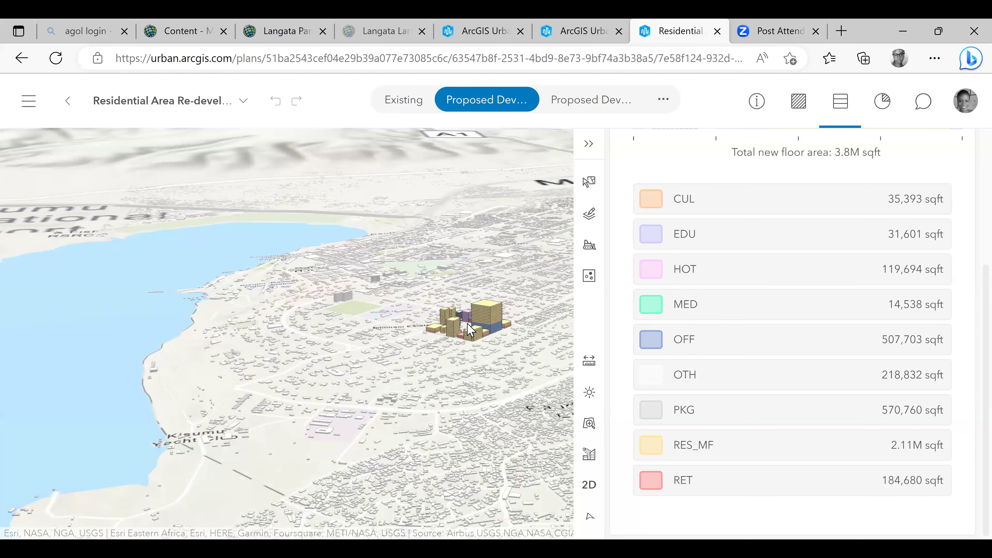
pyautogui.scroll(-2, 467, 331)
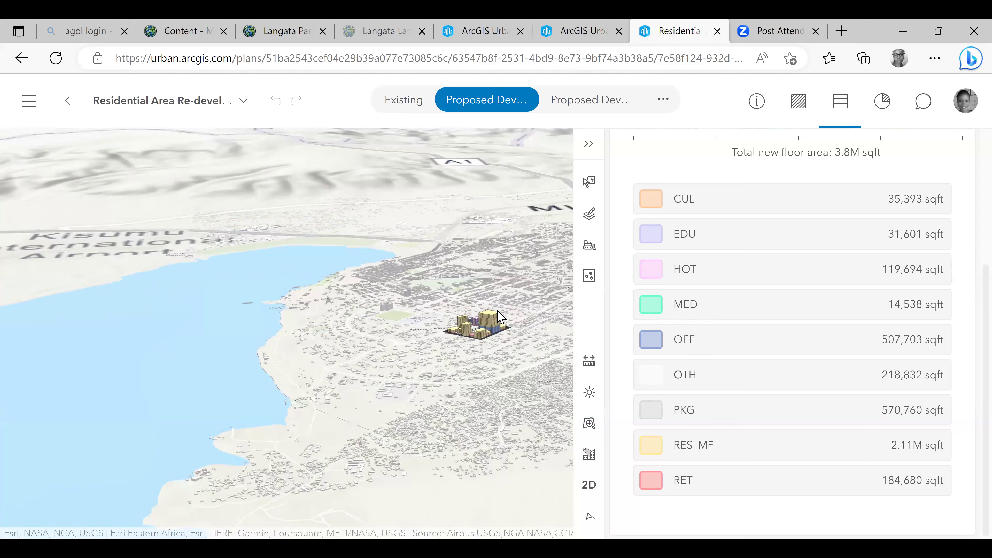
pyautogui.scroll(-1, 469, 328)
pyautogui.scroll(8, 485, 301)
pyautogui.moveTo(395, 280); pyautogui.dragTo(371, 300)
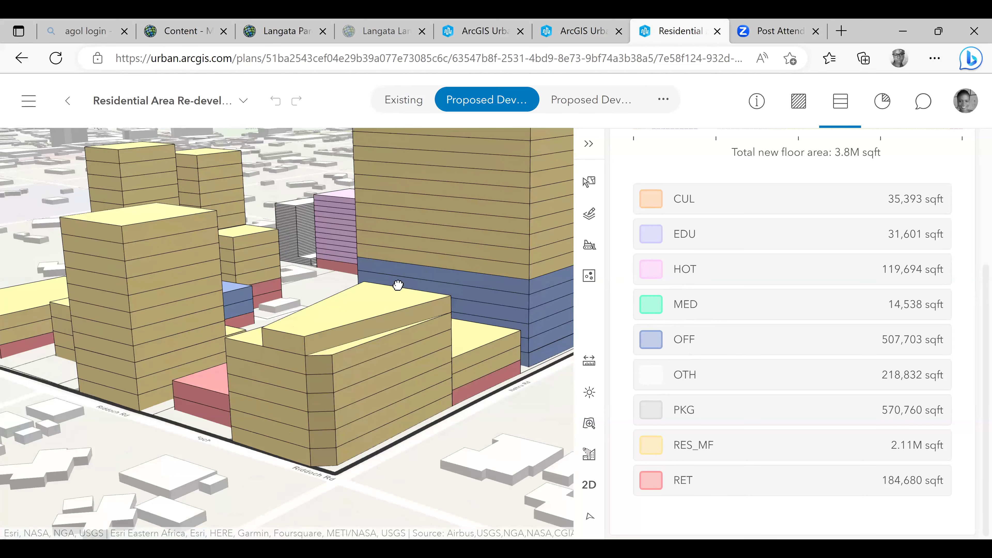
pyautogui.scroll(2, 397, 283)
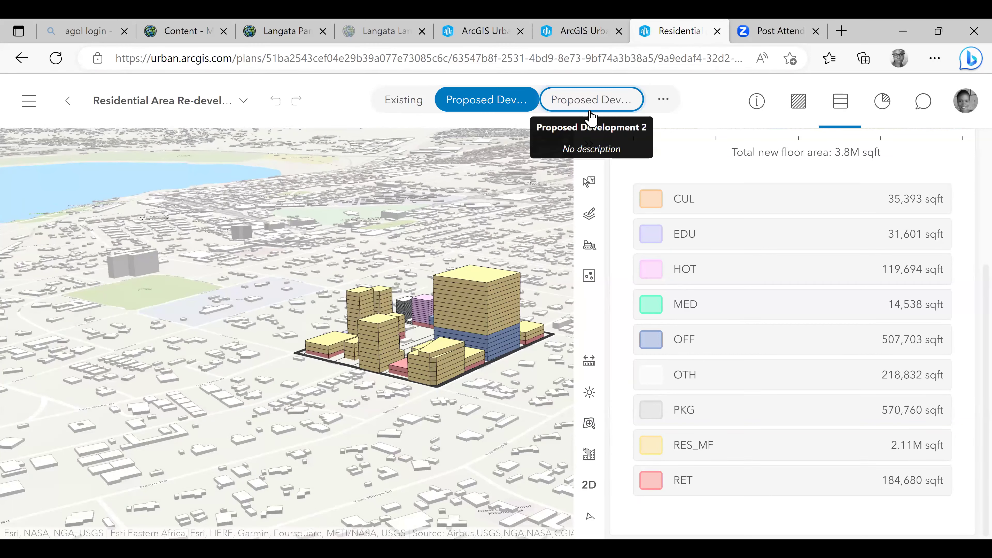
# Switch to the Proposed Development 2 scenario, then open the Scenarios dialog and dismiss it without changes
pyautogui.click(590, 111)
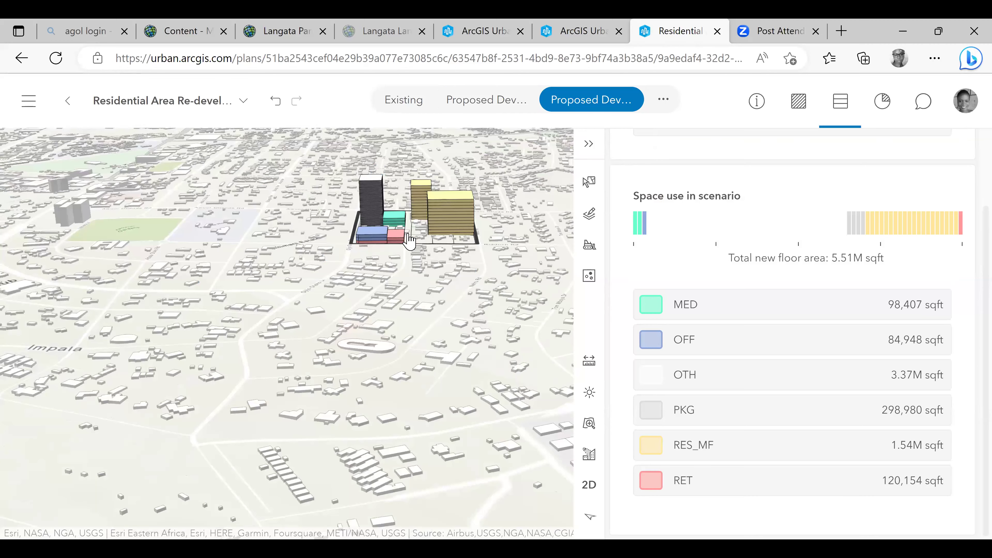
pyautogui.click(670, 136)
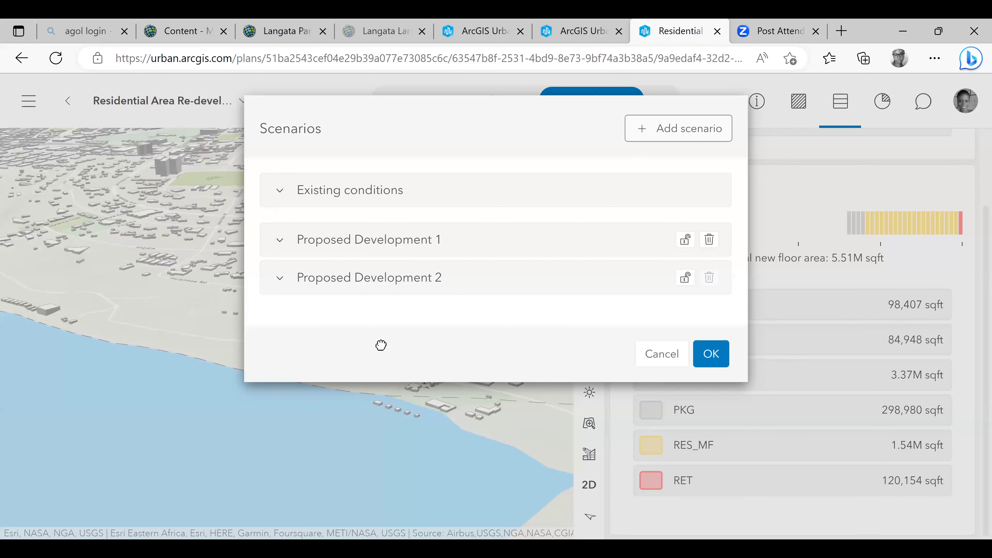
pyautogui.press('Escape')
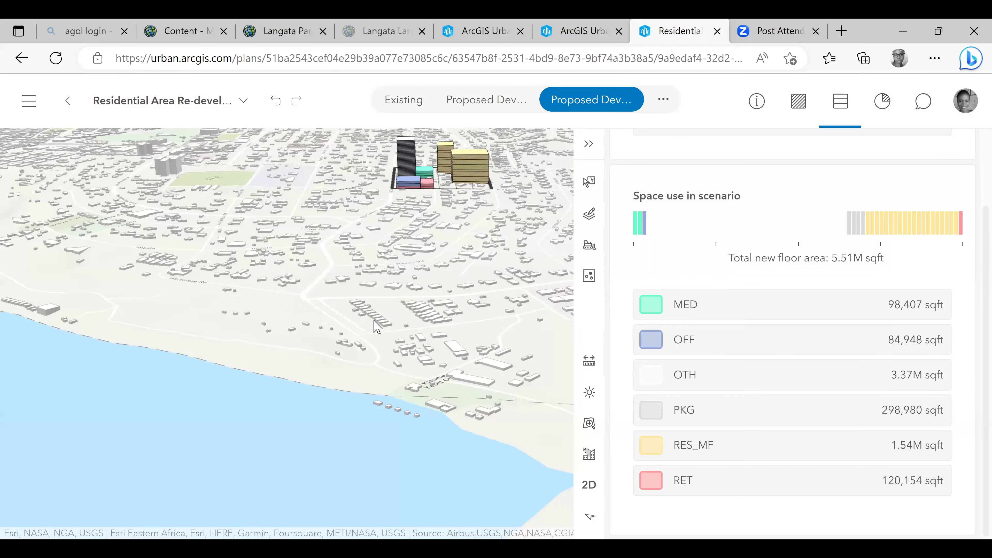